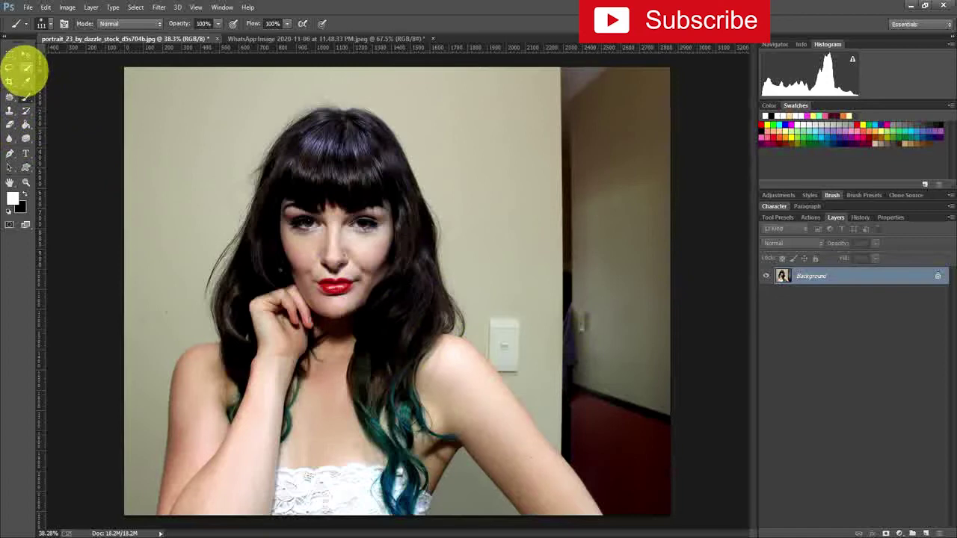
Step: Select the whole woman, including hair, arms and top, with the Quick Selection tool, adding to the selection
click(26, 68)
mouse_move(299, 142)
mouse_down()
mouse_move(356, 183)
mouse_move(333, 250)
mouse_move(272, 334)
mouse_move(244, 464)
mouse_move(285, 438)
mouse_move(294, 267)
mouse_move(284, 213)
mouse_up()
click(58, 23)
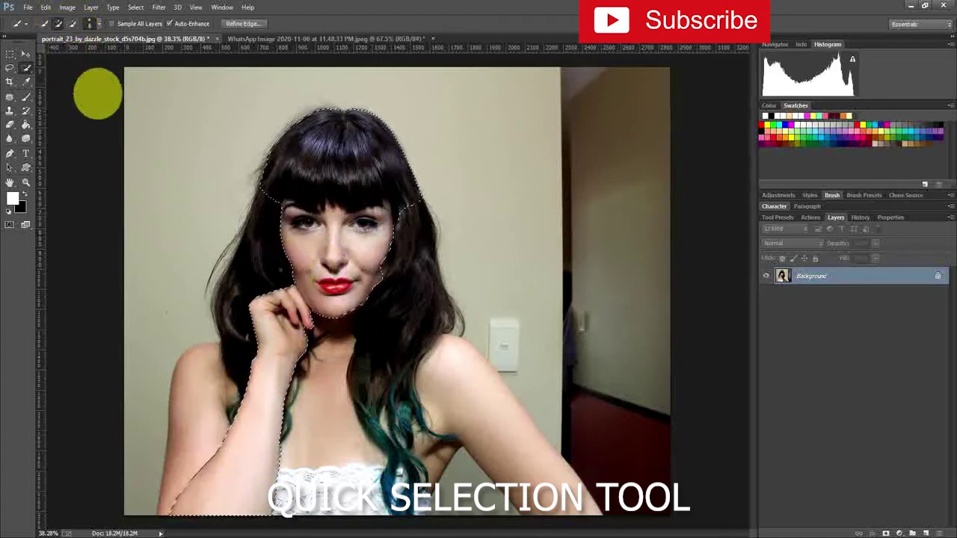
drag(288, 187, 214, 402)
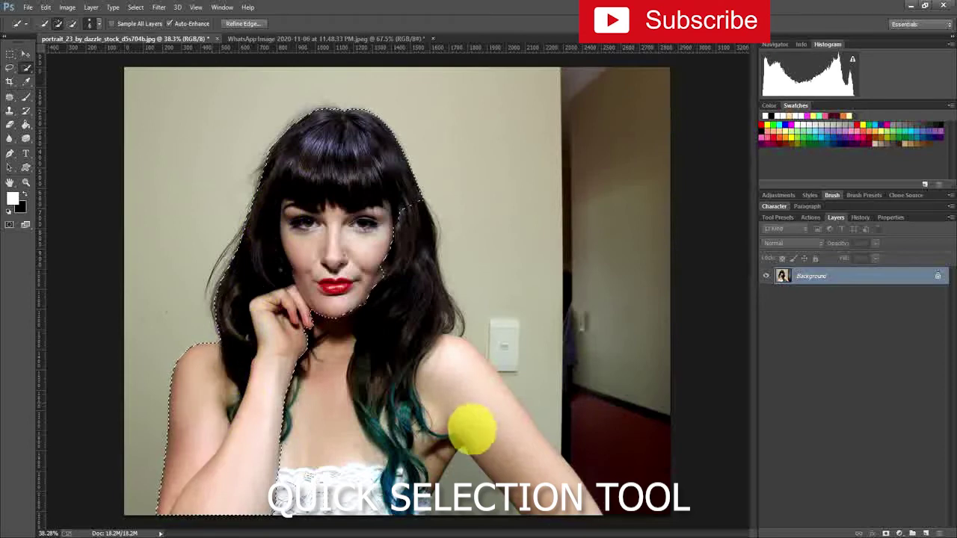
mouse_move(373, 284)
mouse_down()
mouse_move(386, 344)
mouse_move(402, 367)
mouse_move(493, 422)
mouse_move(396, 423)
mouse_move(350, 442)
mouse_move(343, 470)
mouse_move(346, 416)
mouse_move(320, 341)
mouse_move(310, 436)
mouse_move(322, 456)
mouse_move(386, 491)
mouse_move(393, 485)
mouse_move(381, 497)
mouse_move(352, 465)
mouse_up()
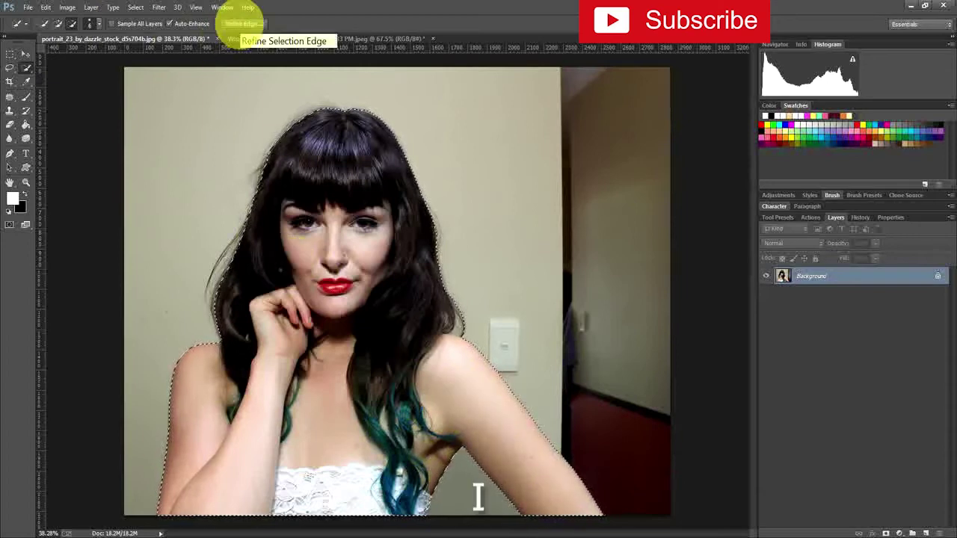
Step: Start Refine Edge on the woman's selection and preview it in the On Black view
click(241, 24)
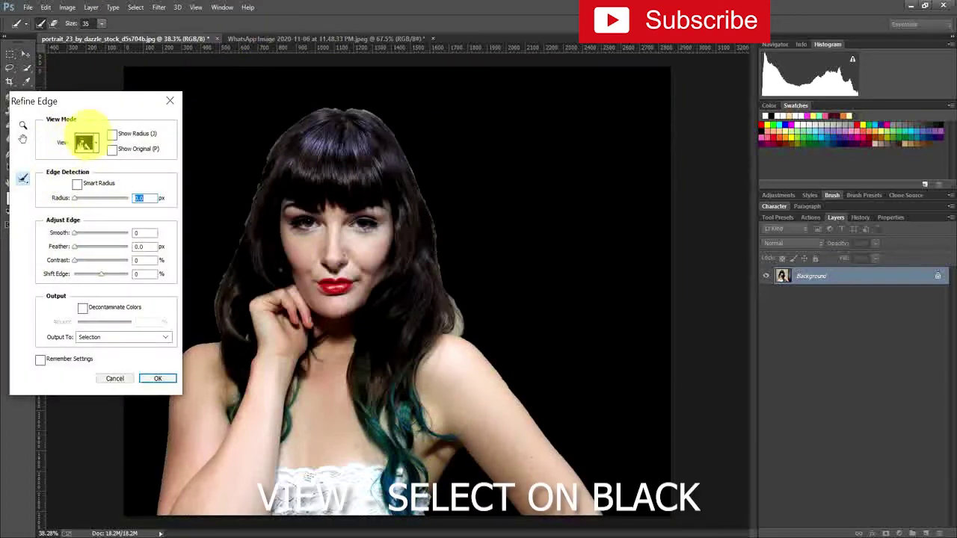
click(86, 142)
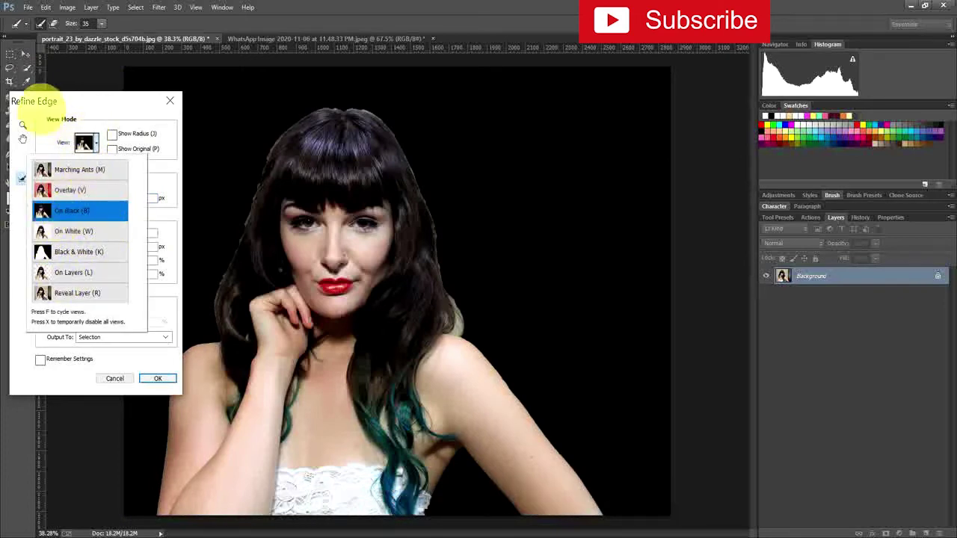
click(79, 110)
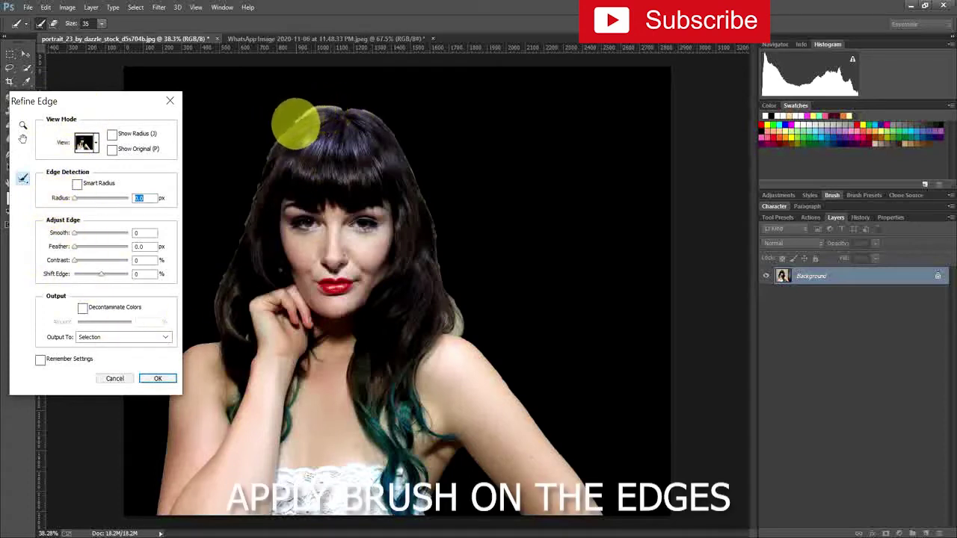
Step: Brush along both outer edges of the hair, from the crown down to the shoulders, to refine the selection
mouse_move(284, 129)
mouse_down()
mouse_move(256, 172)
mouse_move(229, 262)
mouse_up()
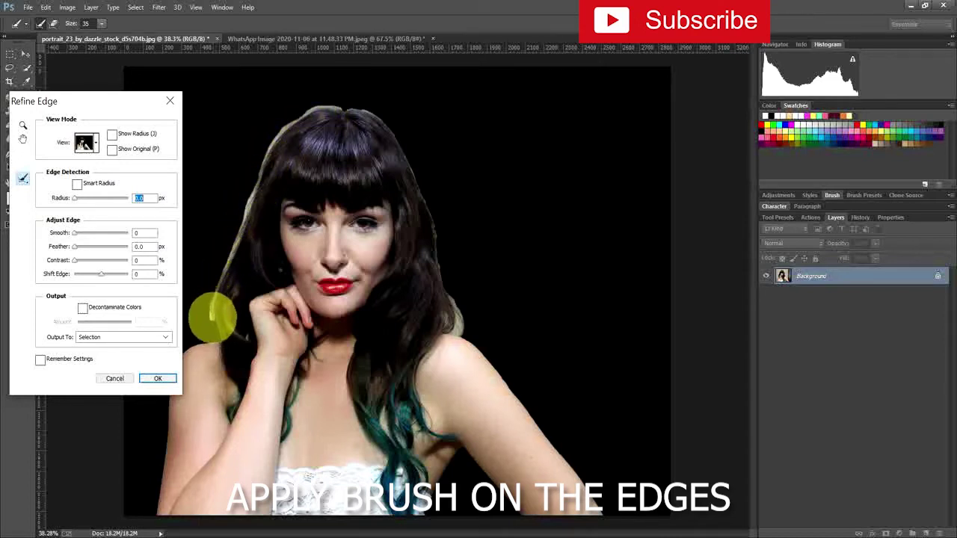
drag(222, 340, 224, 336)
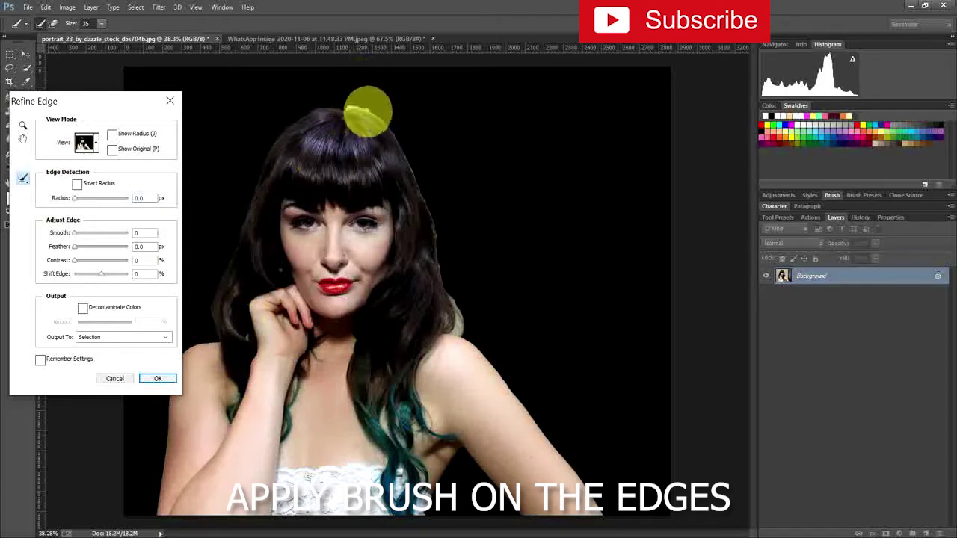
drag(368, 112, 412, 169)
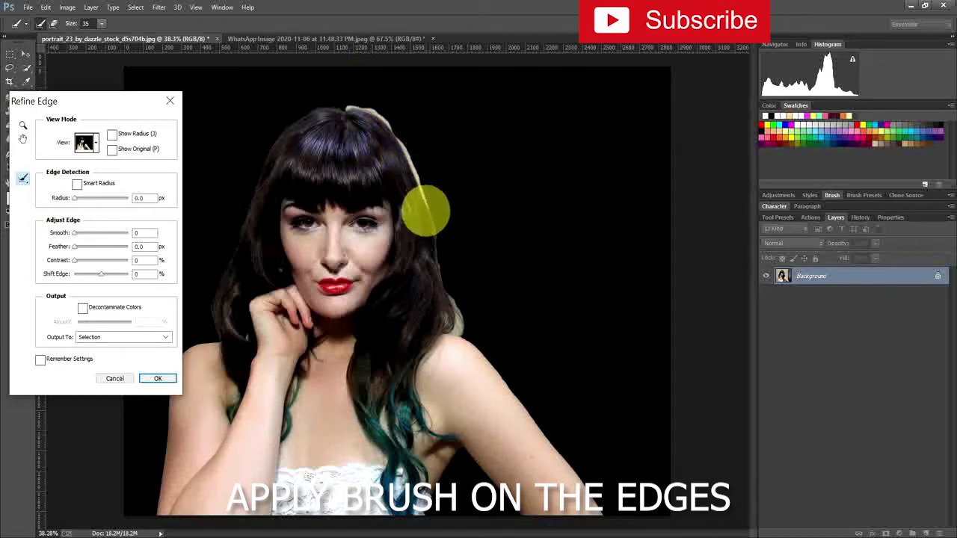
drag(431, 223, 435, 239)
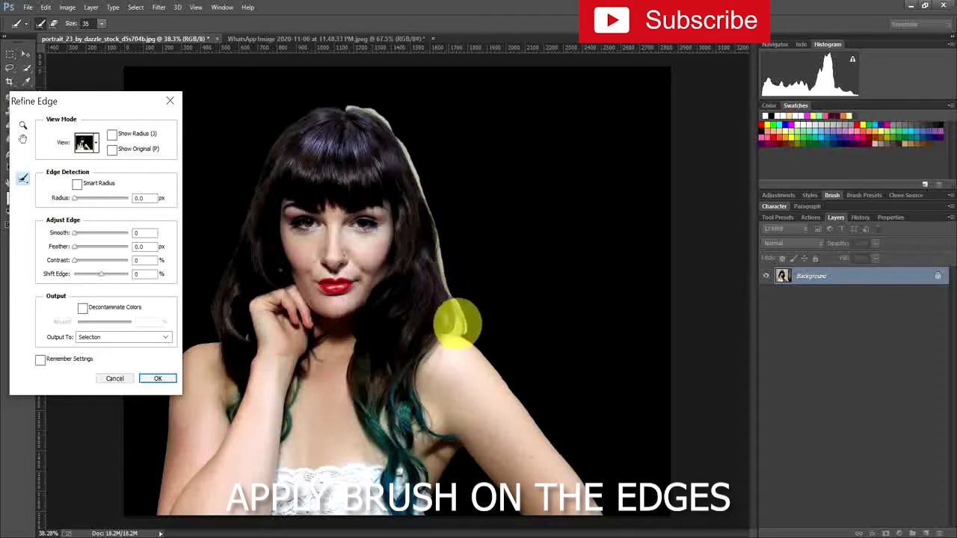
mouse_move(458, 324)
mouse_down()
mouse_move(444, 315)
mouse_move(458, 324)
mouse_move(442, 324)
mouse_up()
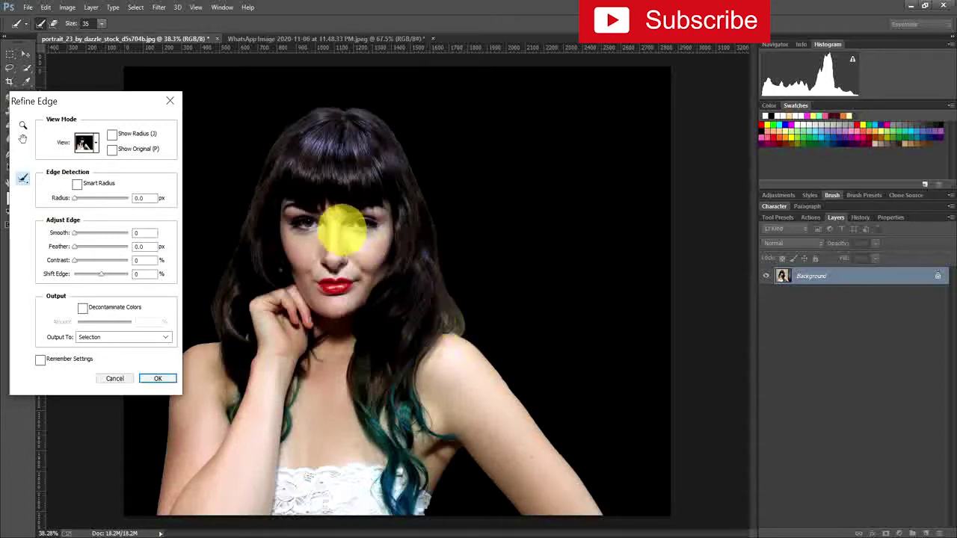
Step: Output the refined selection to a New Layer
click(147, 337)
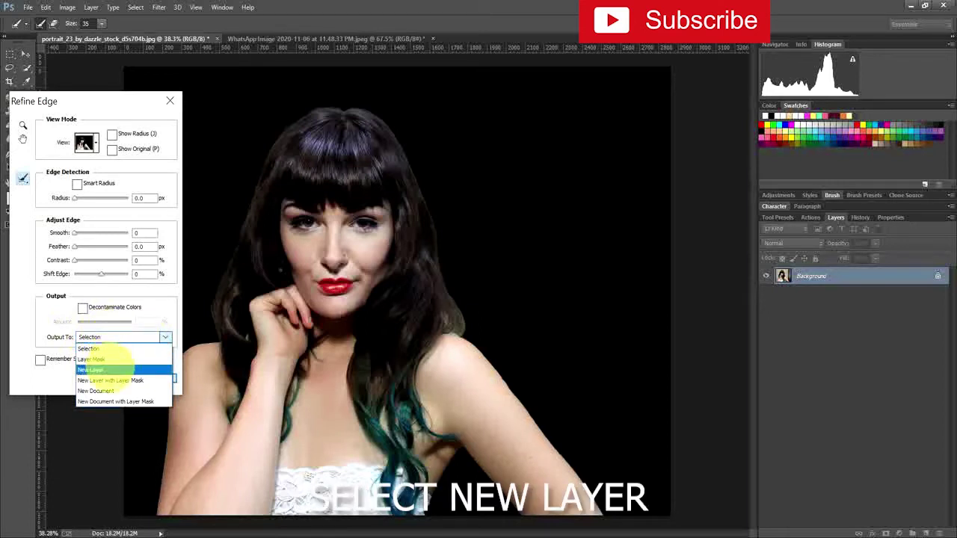
click(101, 370)
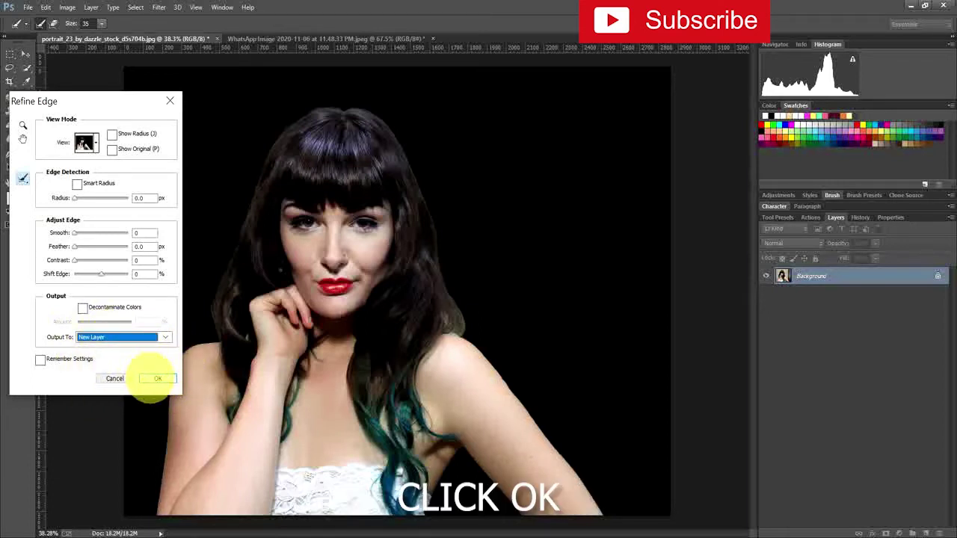
click(156, 379)
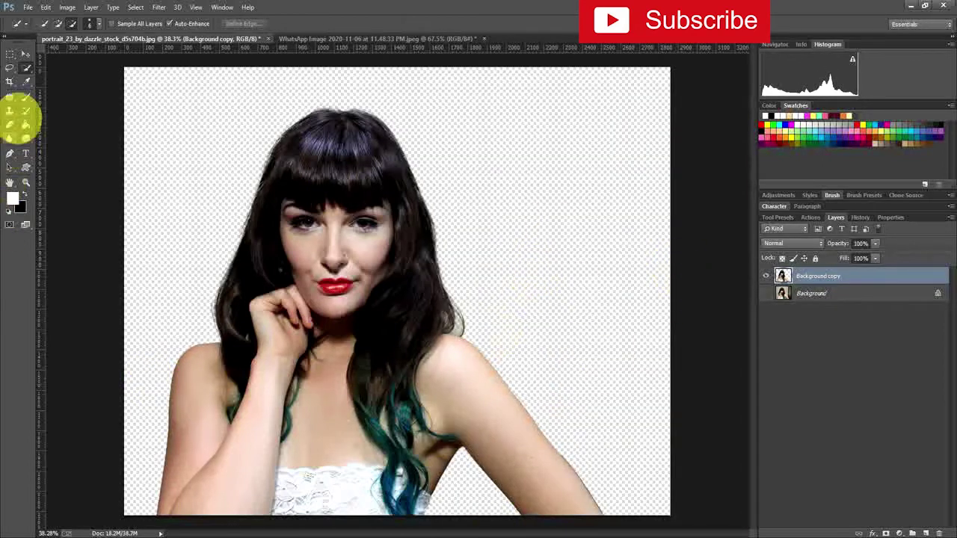
Step: Duplicate the cut-out layer of the woman twice
click(25, 54)
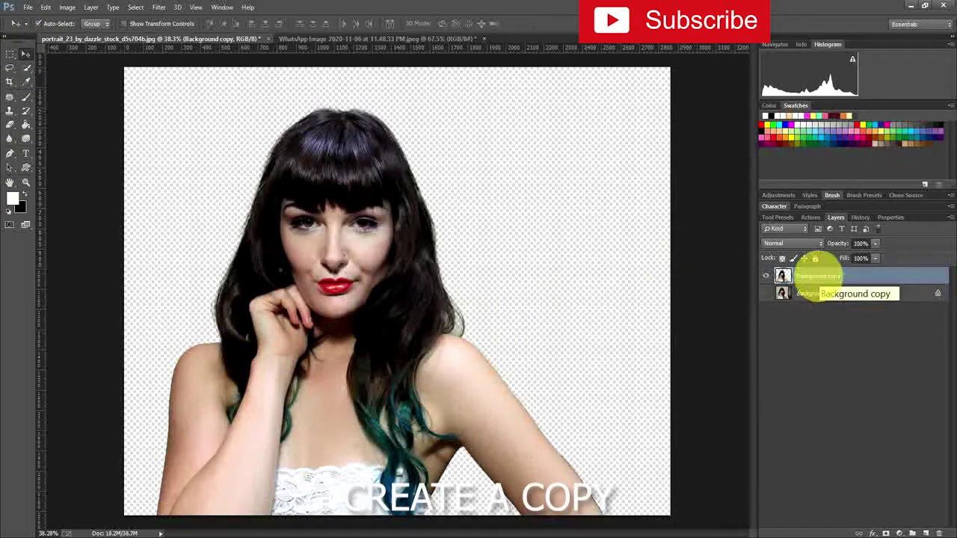
key(ctrl+j)
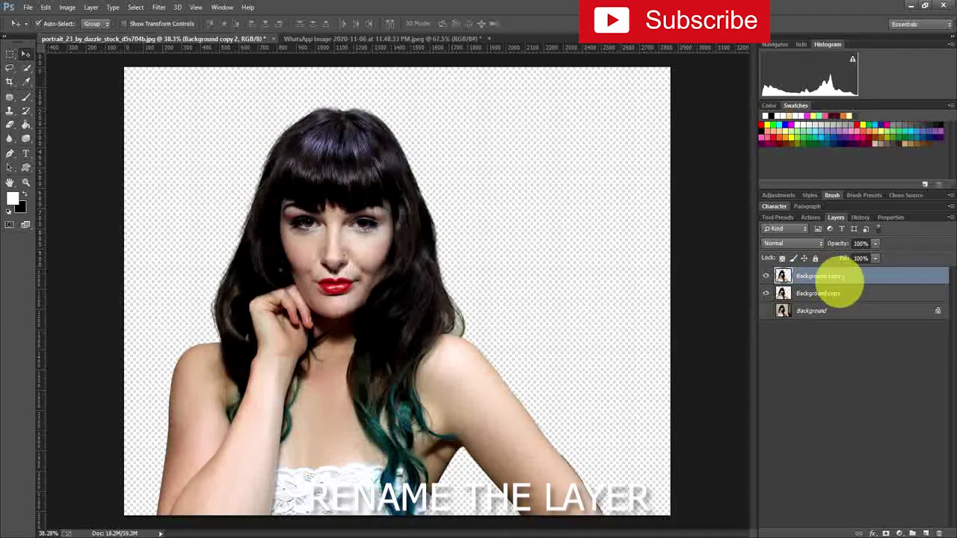
key(ctrl+j)
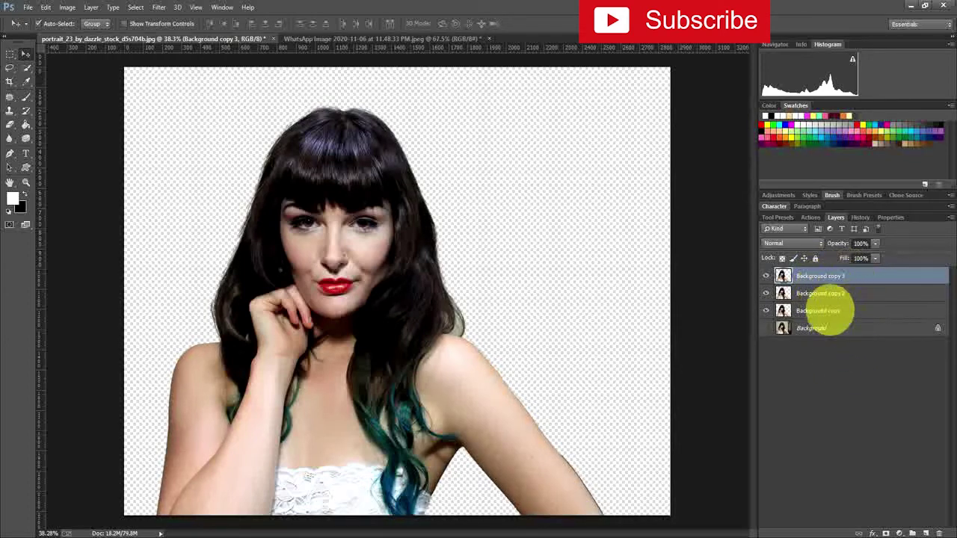
Step: Rename the topmost cut-out layer Model and the copy directly beneath it Liquify
click(821, 311)
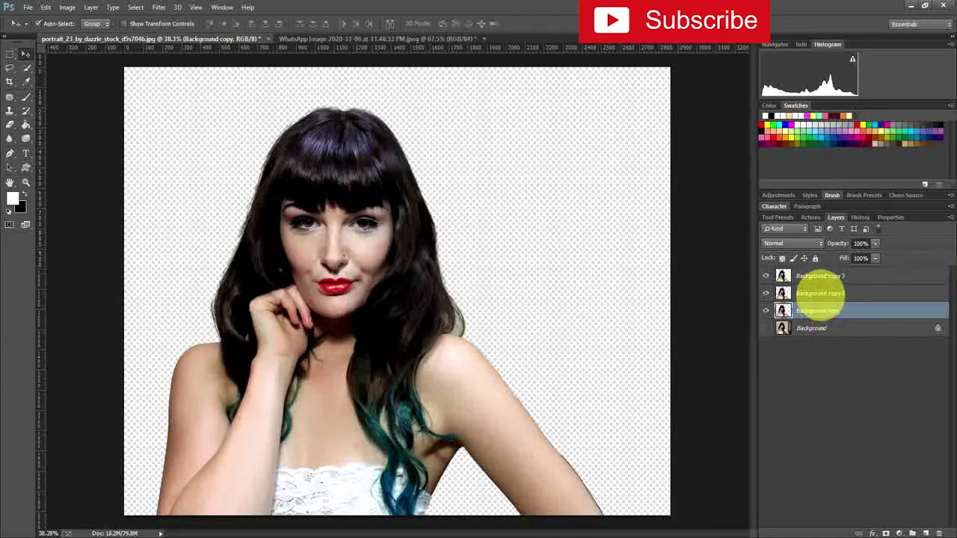
click(820, 293)
click(822, 276)
click(821, 293)
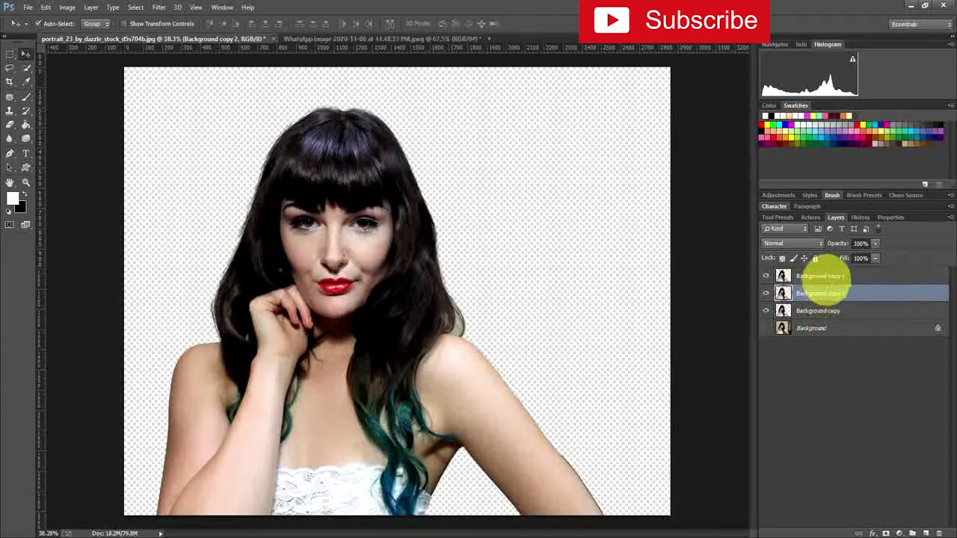
click(822, 276)
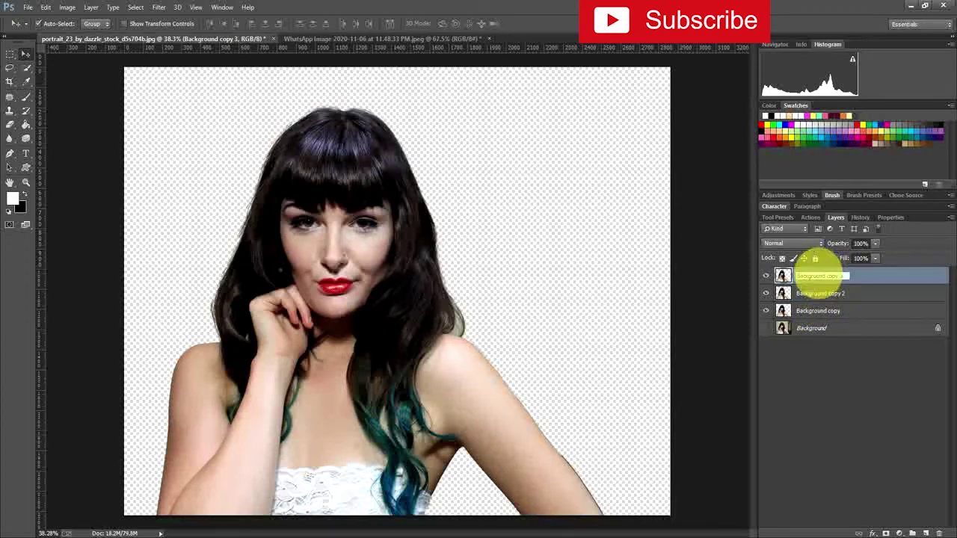
click(818, 275)
text(Model)
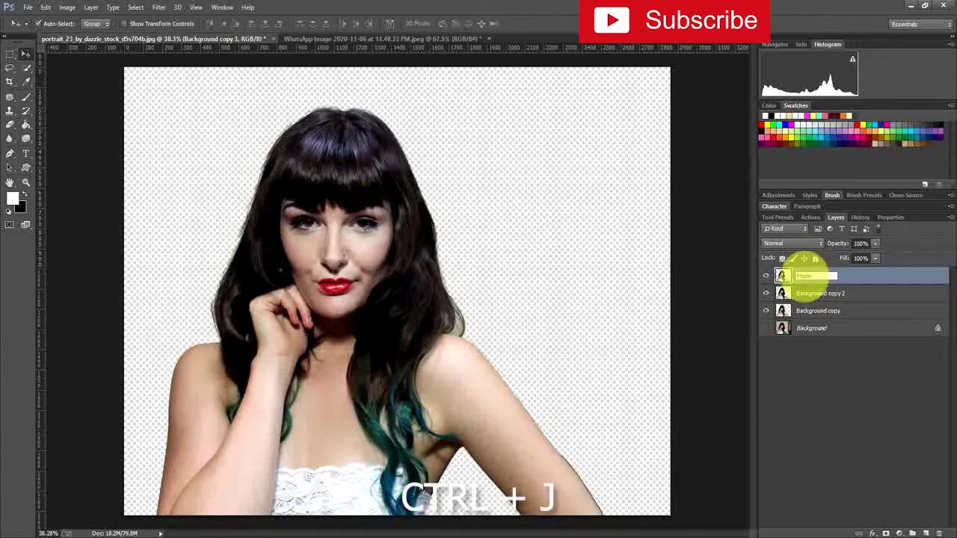
click(812, 292)
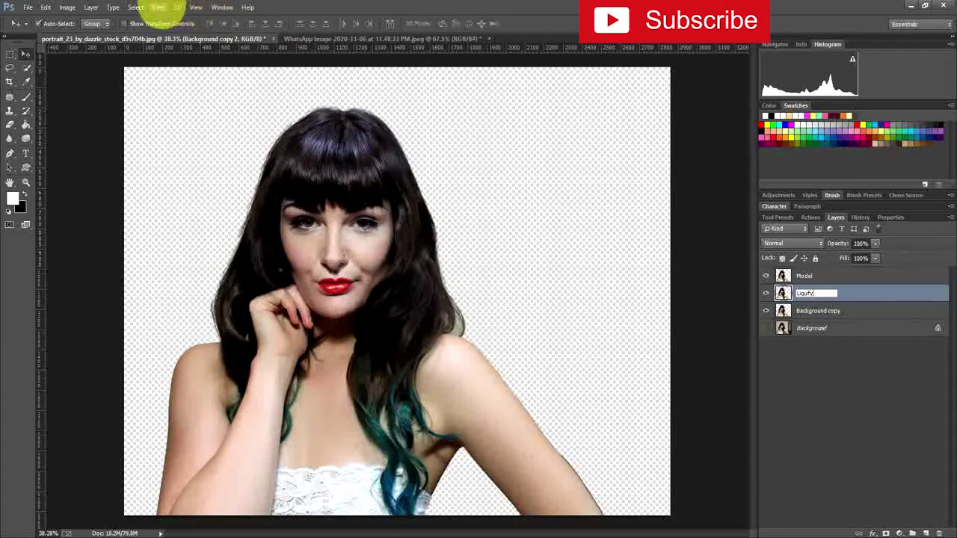
key(Return)
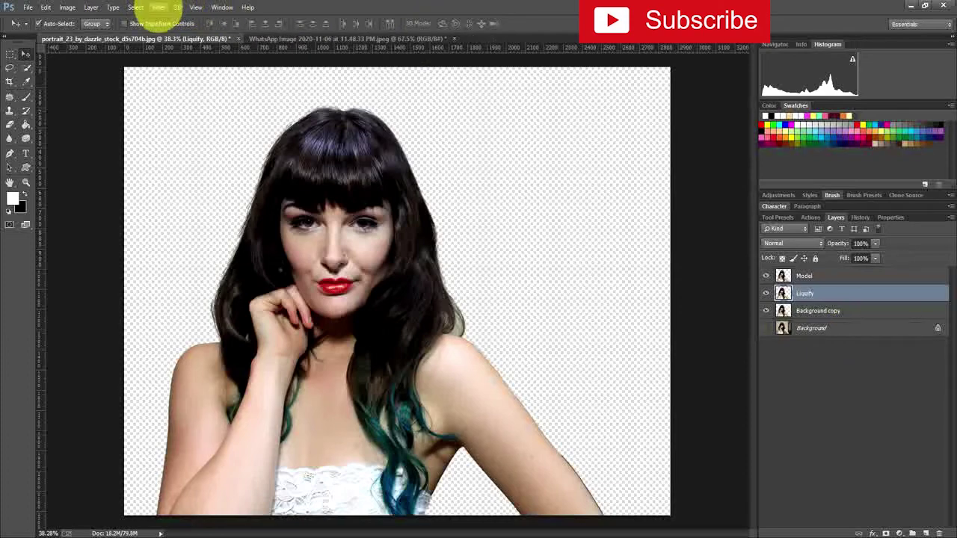
Step: Apply the Liquify filter to the Liquify layer and stretch the arm on the image's right side past the canvas edge with Forward Warp
click(159, 8)
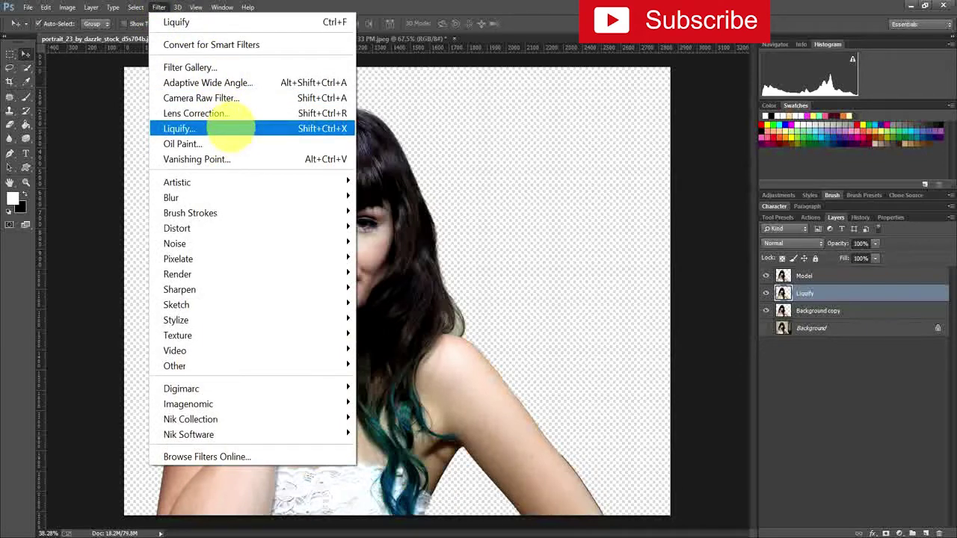
click(230, 128)
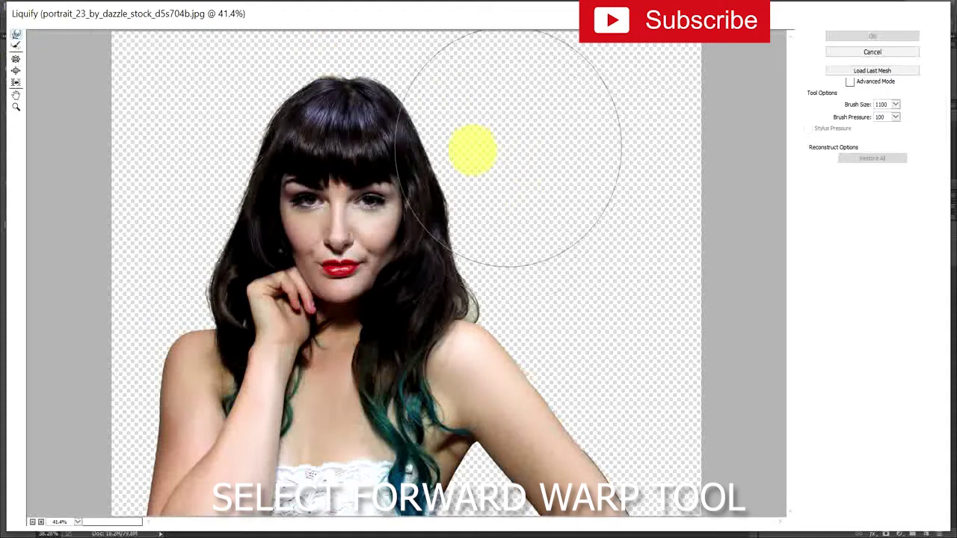
drag(568, 399, 758, 374)
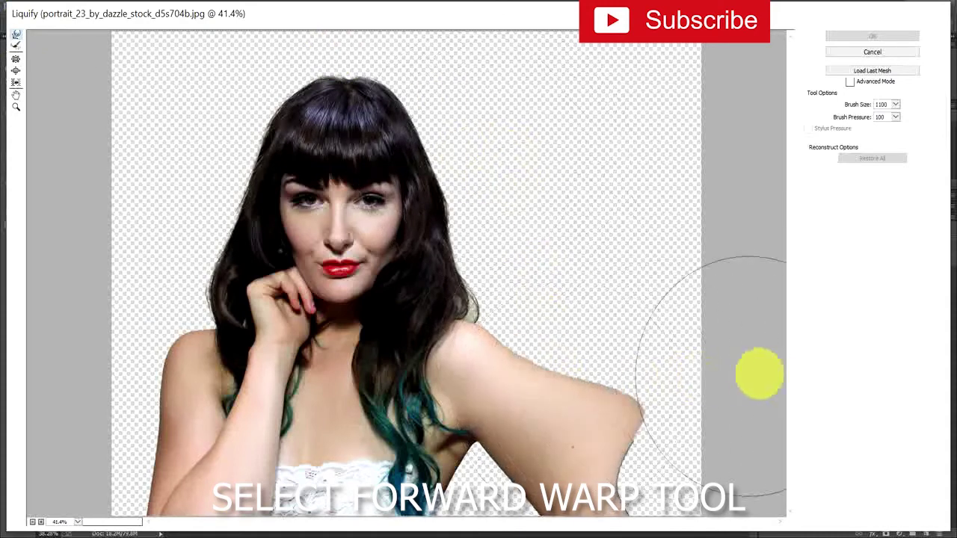
drag(644, 461, 799, 516)
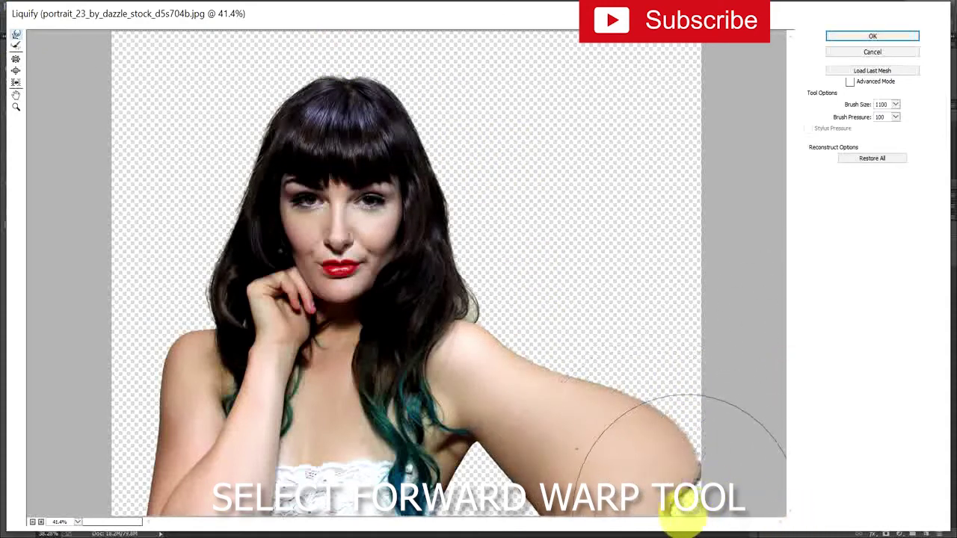
drag(681, 516, 778, 529)
drag(612, 412, 772, 322)
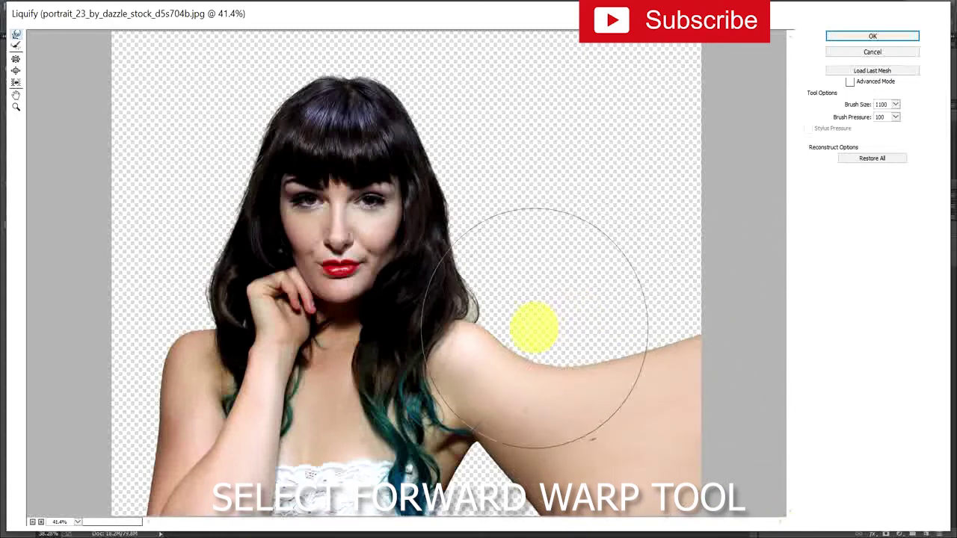
Step: Warp the hair beside the face outward and up to the right edge of the canvas above the stretched arm
drag(496, 295, 658, 274)
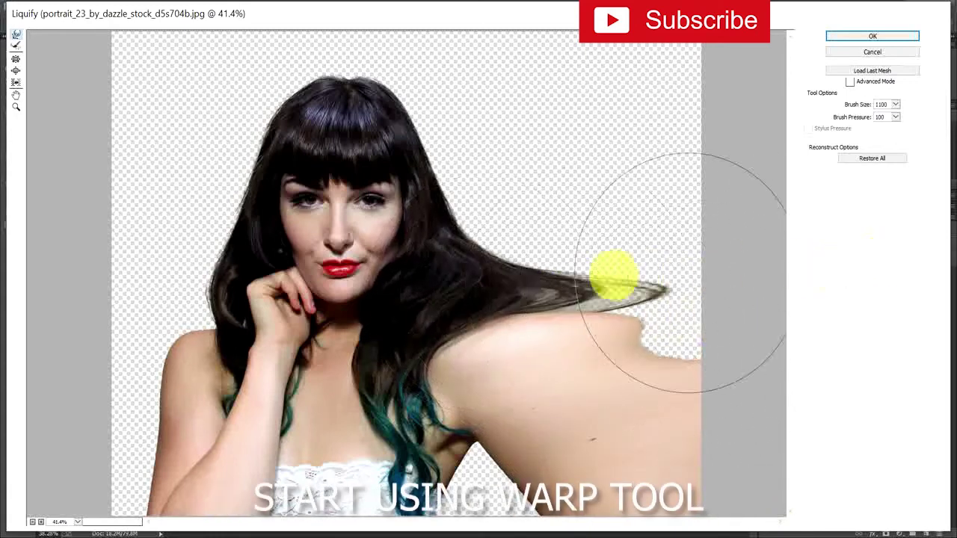
mouse_move(544, 260)
mouse_down()
mouse_move(695, 238)
mouse_move(716, 281)
mouse_move(639, 324)
mouse_move(788, 321)
mouse_up()
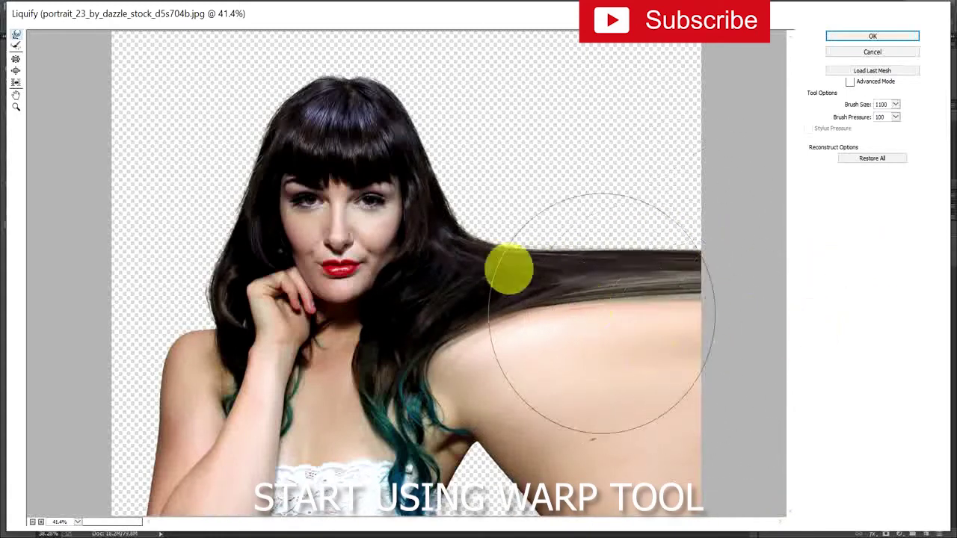
drag(509, 267, 613, 199)
drag(513, 170, 591, 101)
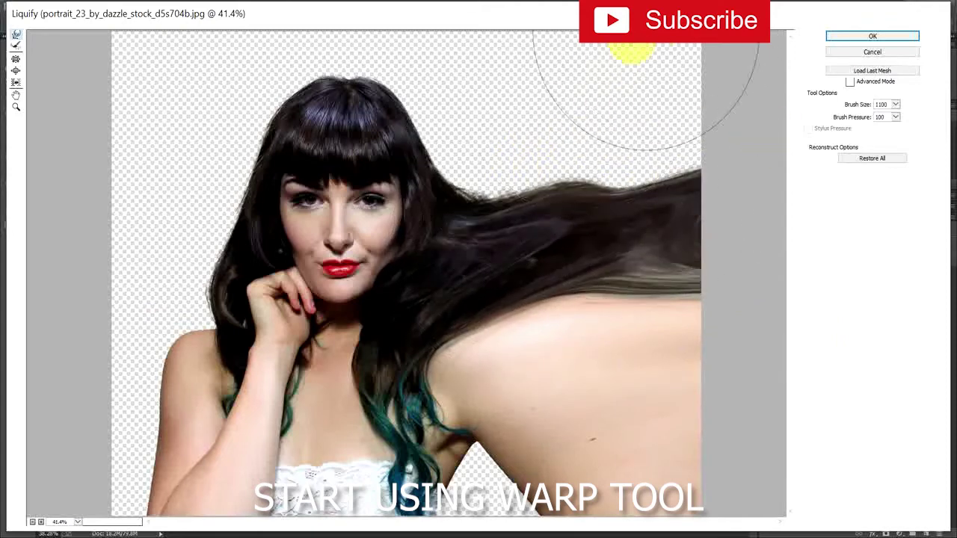
drag(457, 182, 569, 97)
mouse_move(558, 192)
mouse_down()
mouse_move(582, 162)
mouse_move(749, 58)
mouse_up()
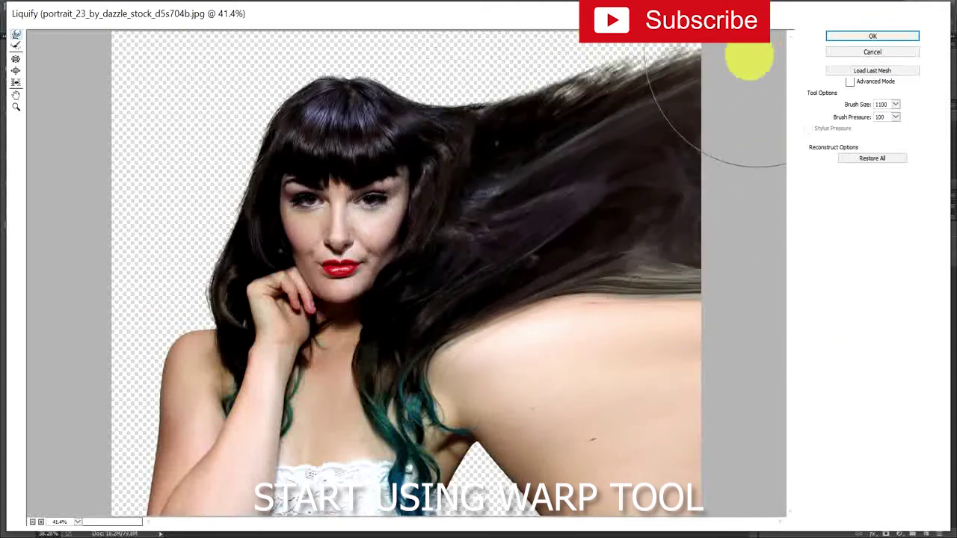
Step: Pull the hair from the crown and the stretched strands upward to fill the canvas's upper right area
drag(574, 106, 641, 3)
mouse_move(468, 91)
mouse_down()
mouse_move(486, 40)
mouse_move(517, 1)
mouse_up()
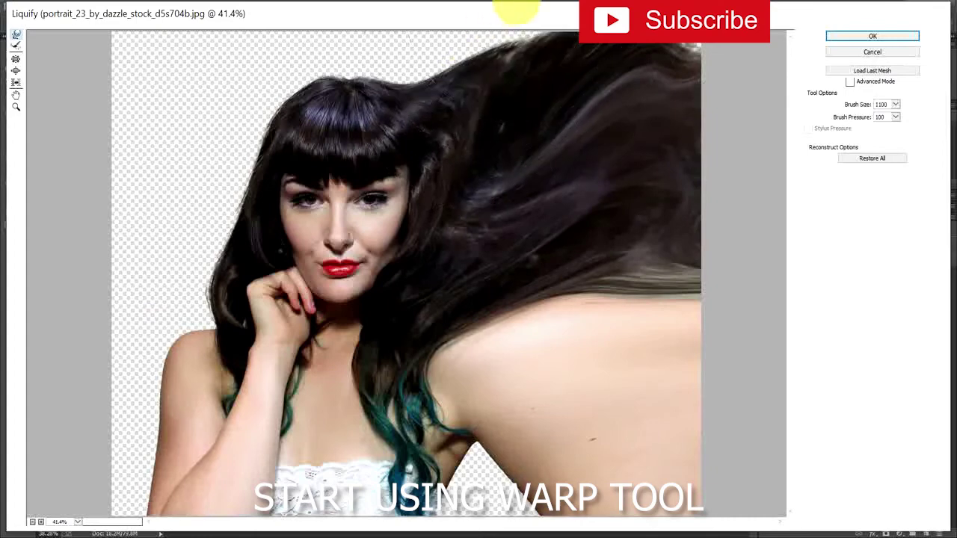
drag(408, 63, 382, 1)
mouse_move(351, 59)
mouse_down()
mouse_move(416, 62)
mouse_move(482, 9)
mouse_up()
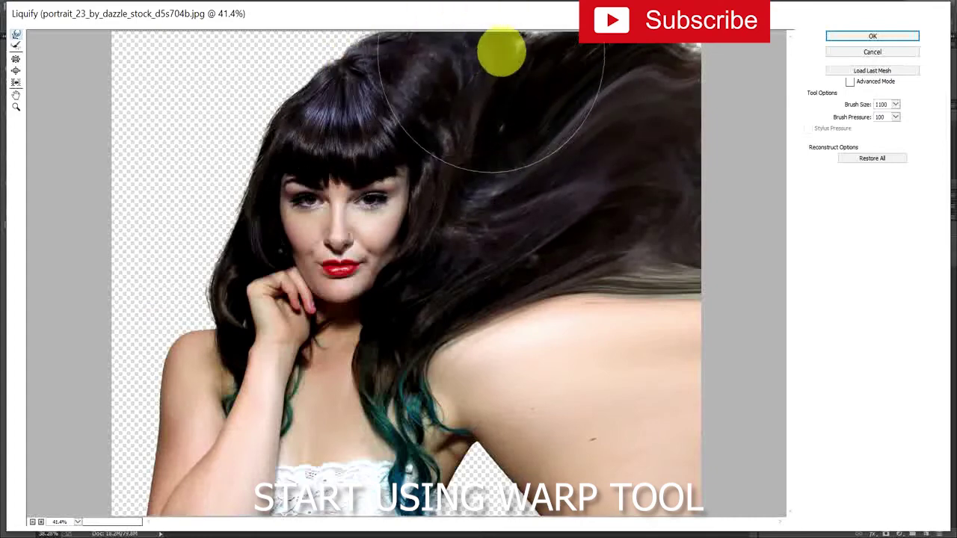
drag(500, 47, 560, 17)
drag(669, 59, 689, 48)
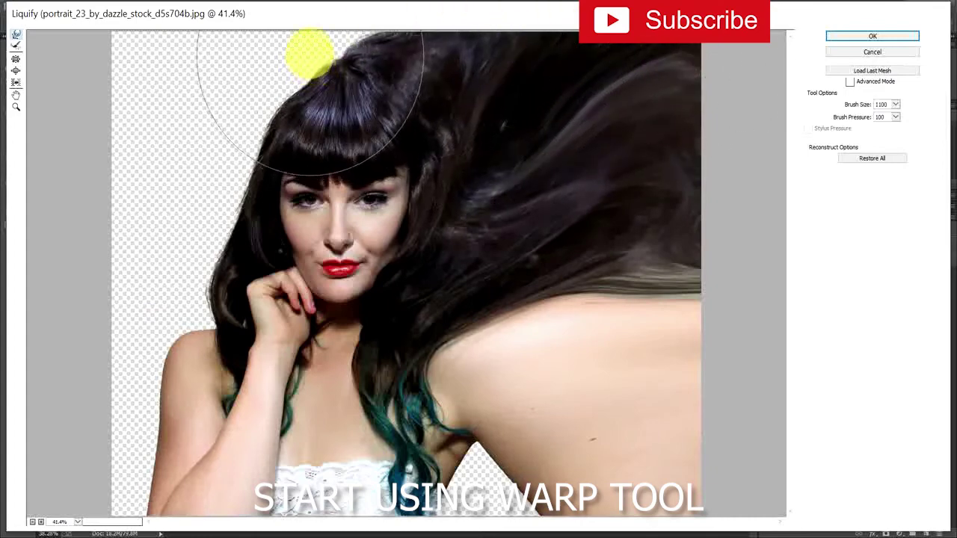
Step: Warp the crown hair upward and across to the canvas's left edge to fill the upper left area
drag(312, 65, 290, 8)
drag(276, 60, 215, 7)
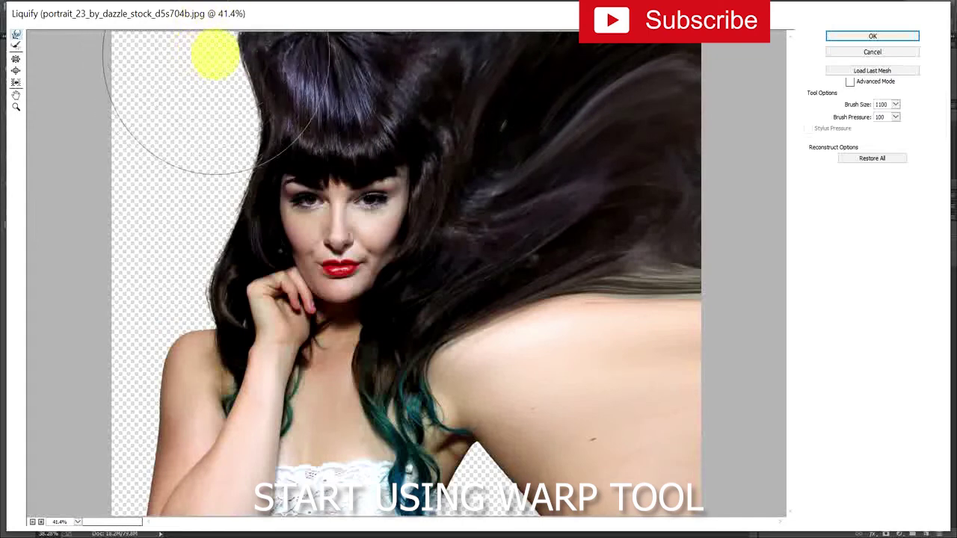
drag(216, 54, 51, 66)
drag(191, 62, 83, 34)
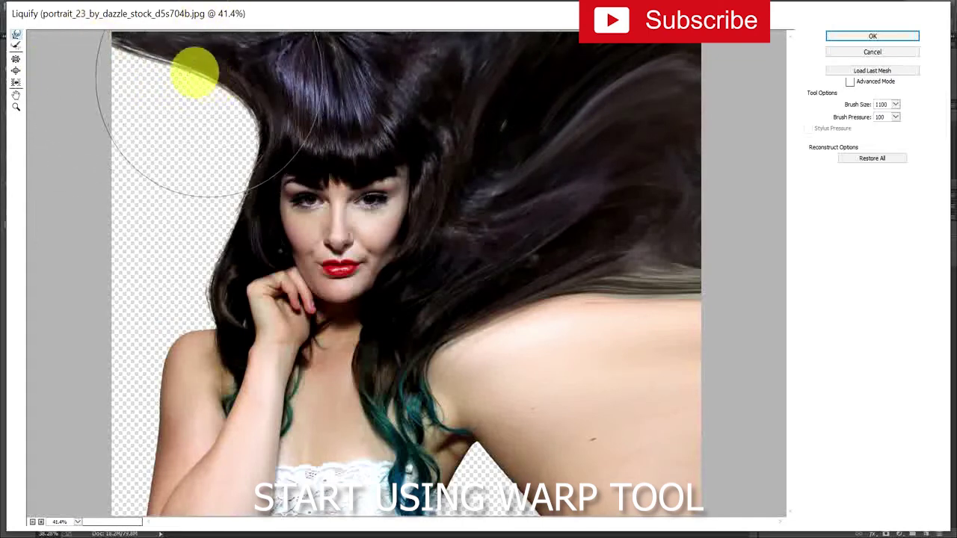
Step: Stretch the hair and shoulder on the image's left side outward until they cover the canvas down to its lower left
drag(196, 71, 36, 110)
drag(194, 123, 32, 182)
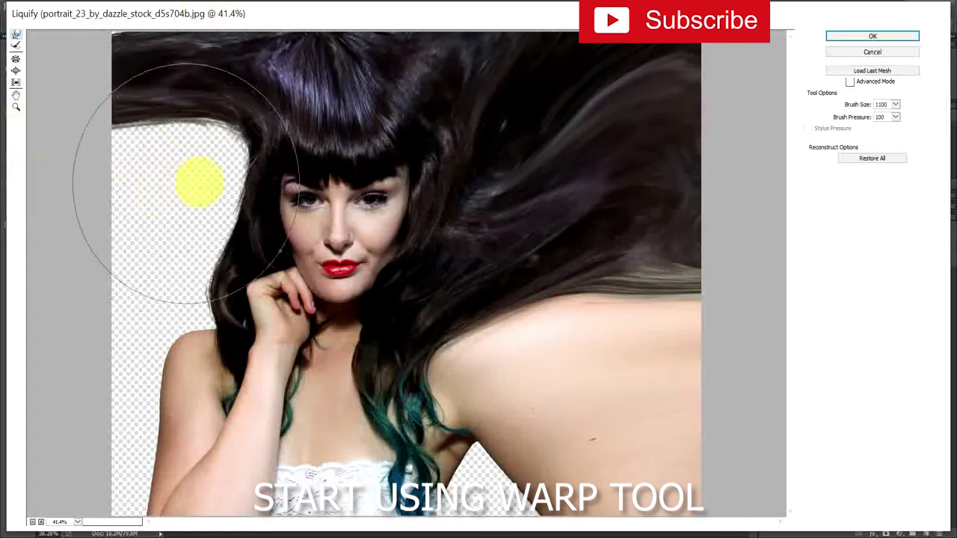
drag(229, 167, 15, 247)
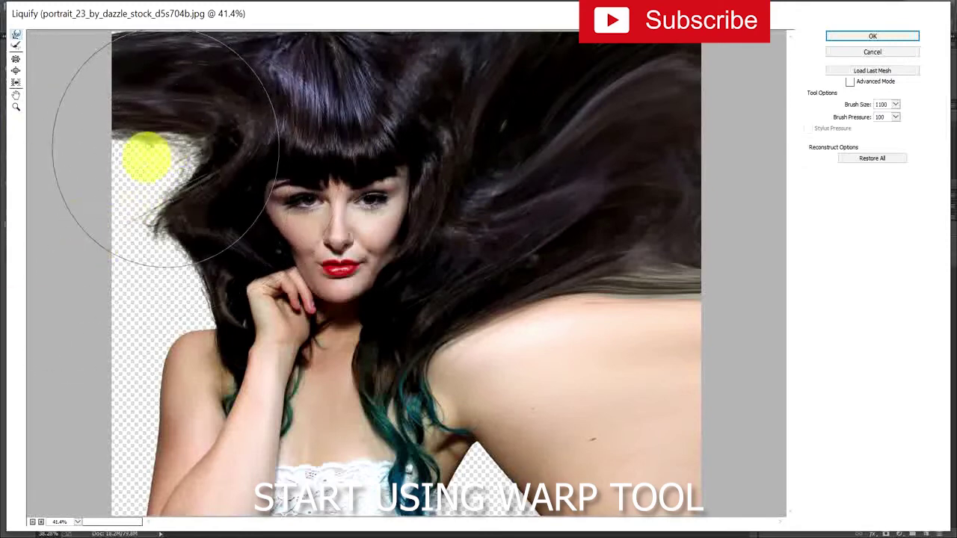
mouse_move(158, 150)
mouse_down()
mouse_move(50, 201)
mouse_move(169, 220)
mouse_move(162, 168)
mouse_move(58, 207)
mouse_move(137, 288)
mouse_move(181, 286)
mouse_move(43, 331)
mouse_move(190, 356)
mouse_move(186, 343)
mouse_move(88, 325)
mouse_move(116, 295)
mouse_move(37, 357)
mouse_move(135, 419)
mouse_move(115, 473)
mouse_up()
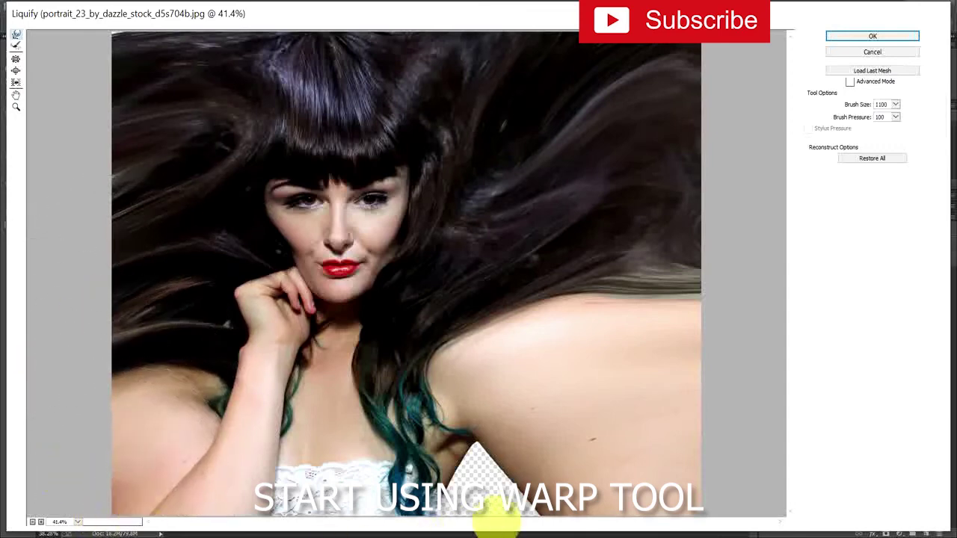
Step: Warp the transparent gap under the arm on the image's right side closed and apply the Liquify filter
drag(459, 477, 476, 529)
drag(502, 499, 495, 536)
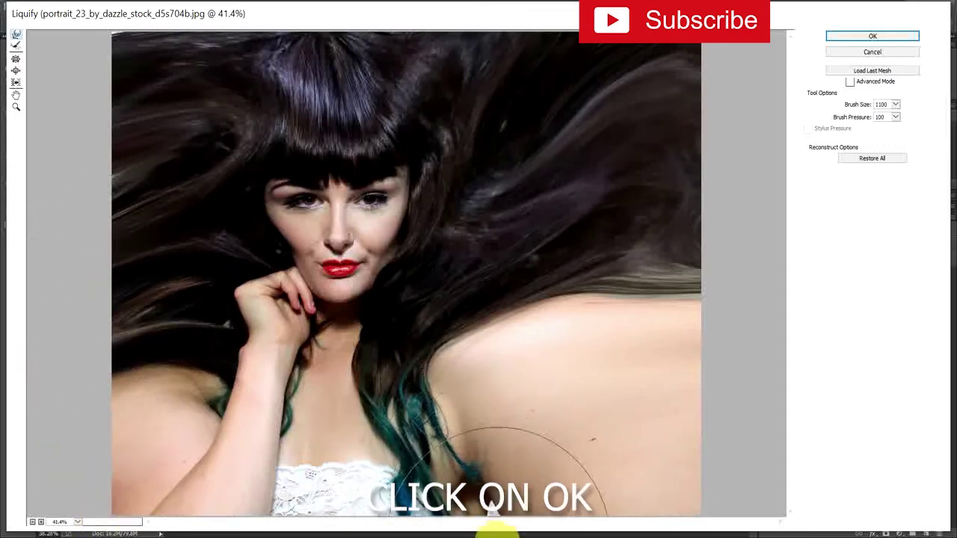
drag(490, 497, 484, 537)
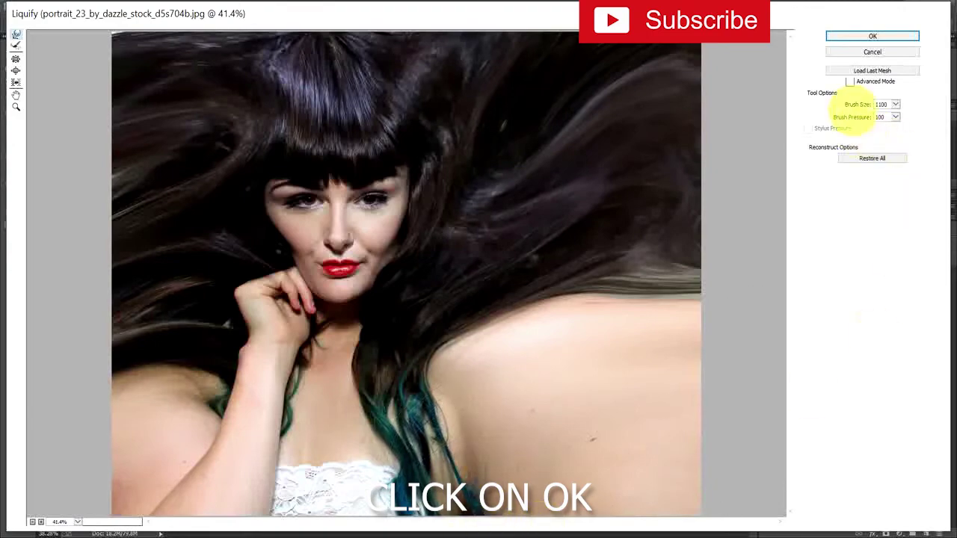
click(871, 35)
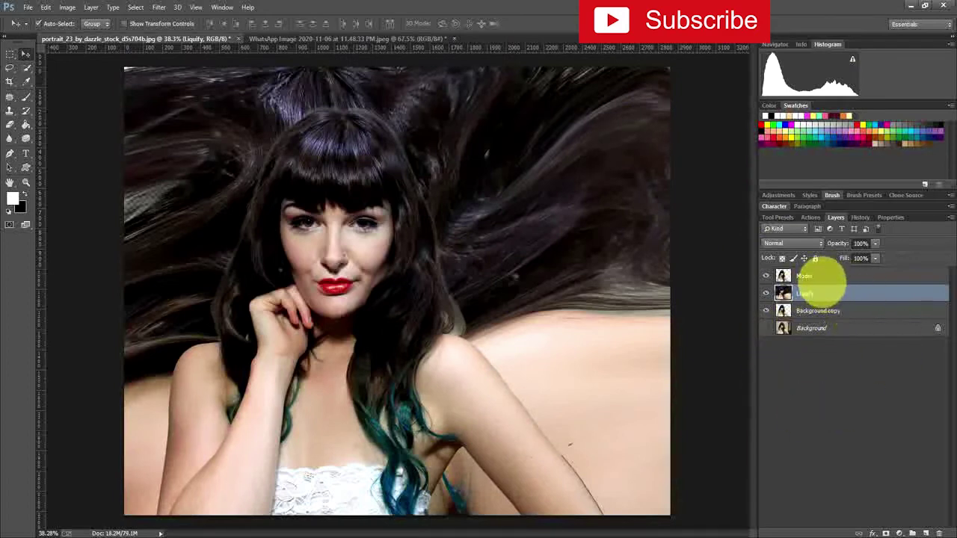
Step: Hide the Background copy layer and make the Liquify layer active
click(824, 277)
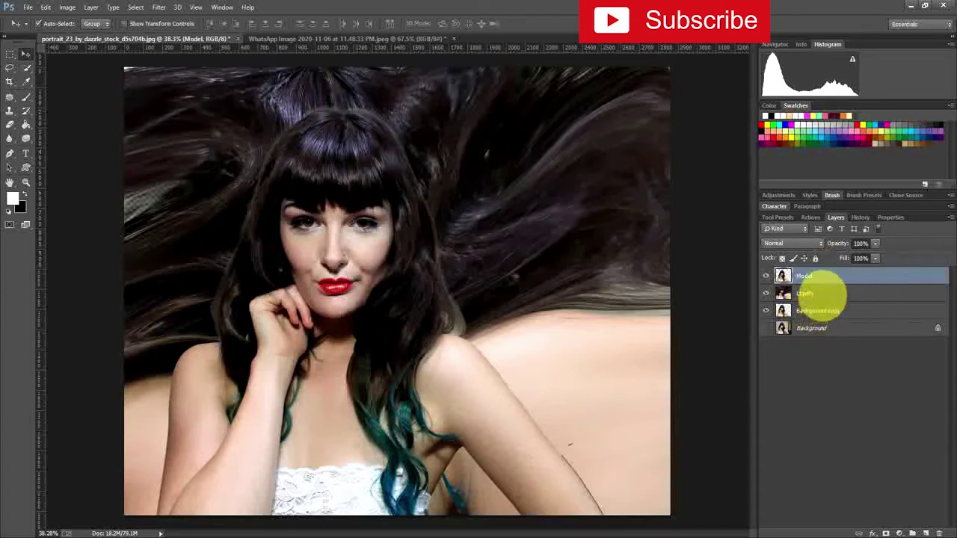
click(822, 294)
click(822, 277)
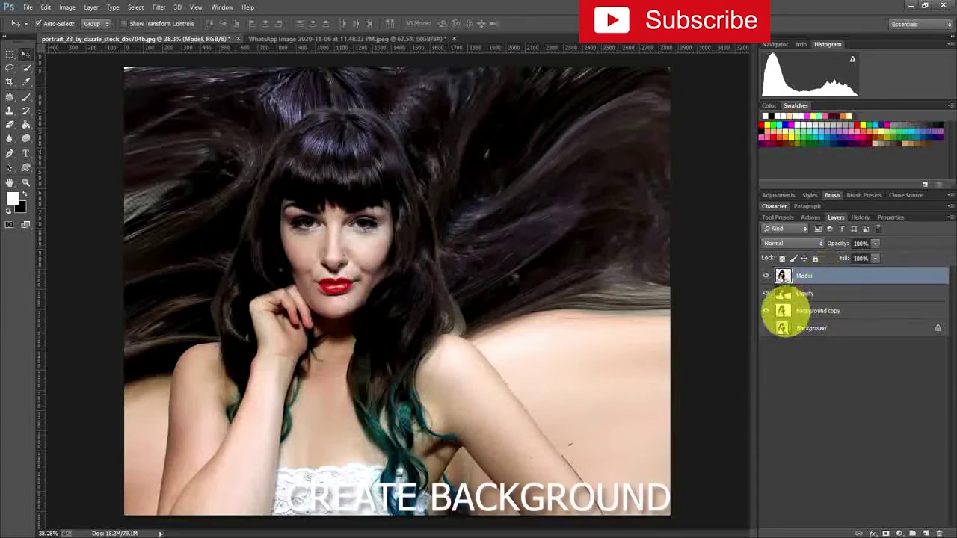
click(820, 294)
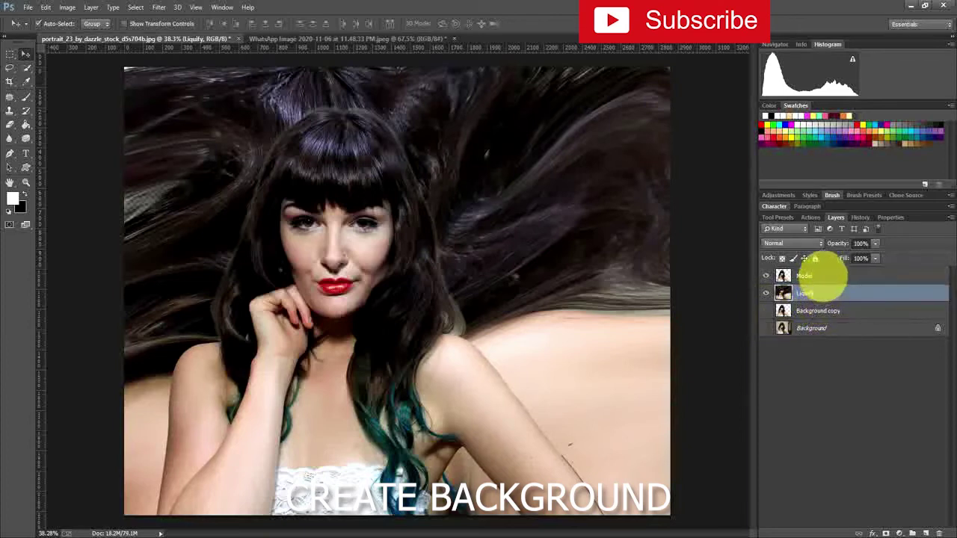
click(822, 277)
click(819, 294)
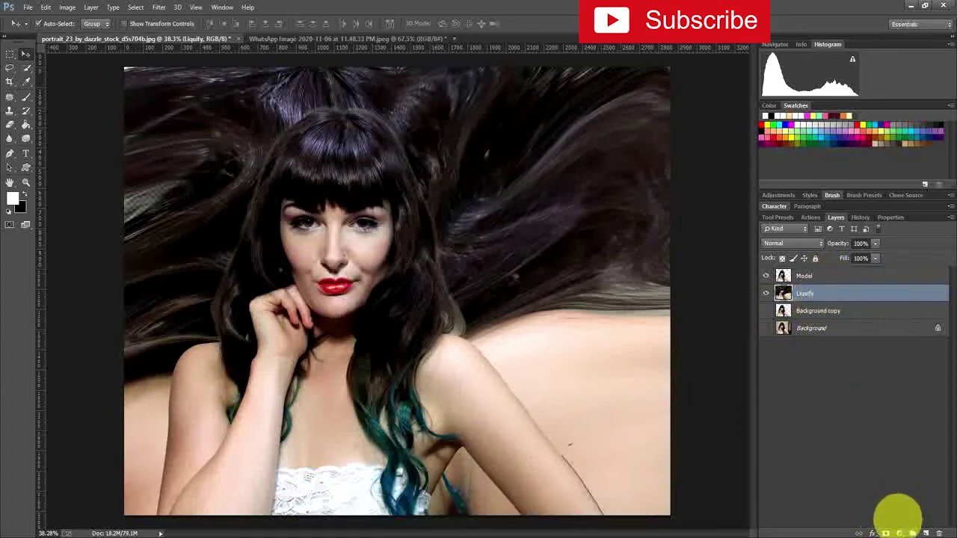
Step: Add a Solid Color fill layer in near-white fcfcfc and place it directly beneath the Liquify layer
click(899, 533)
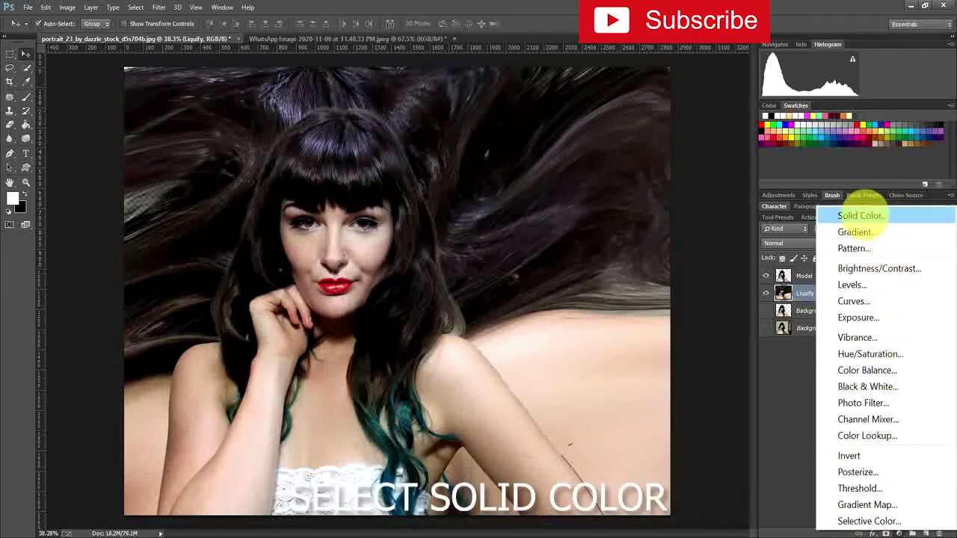
click(859, 215)
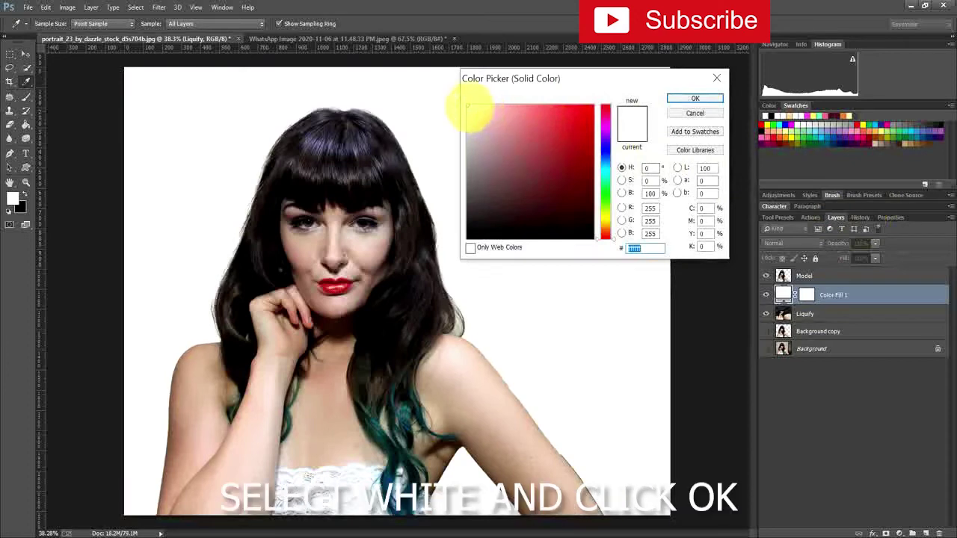
click(467, 107)
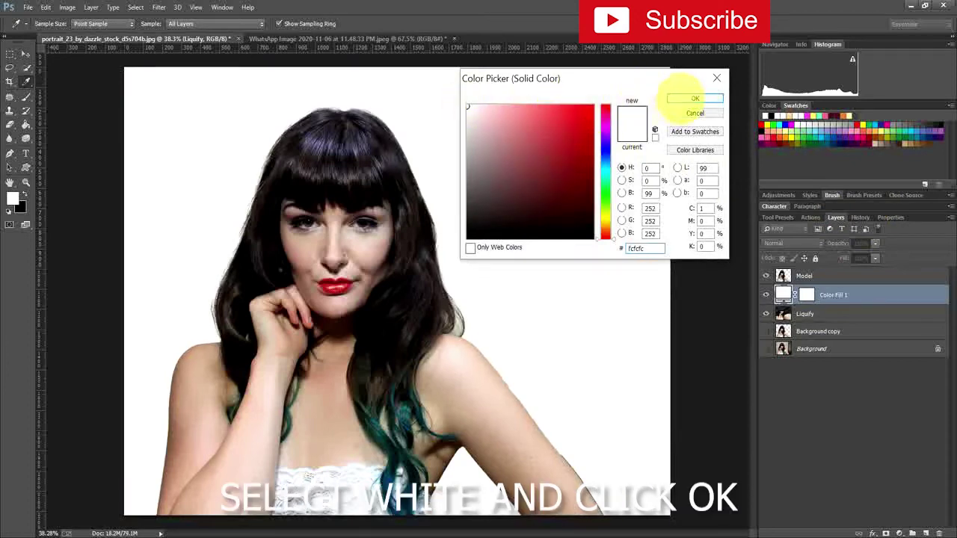
click(692, 98)
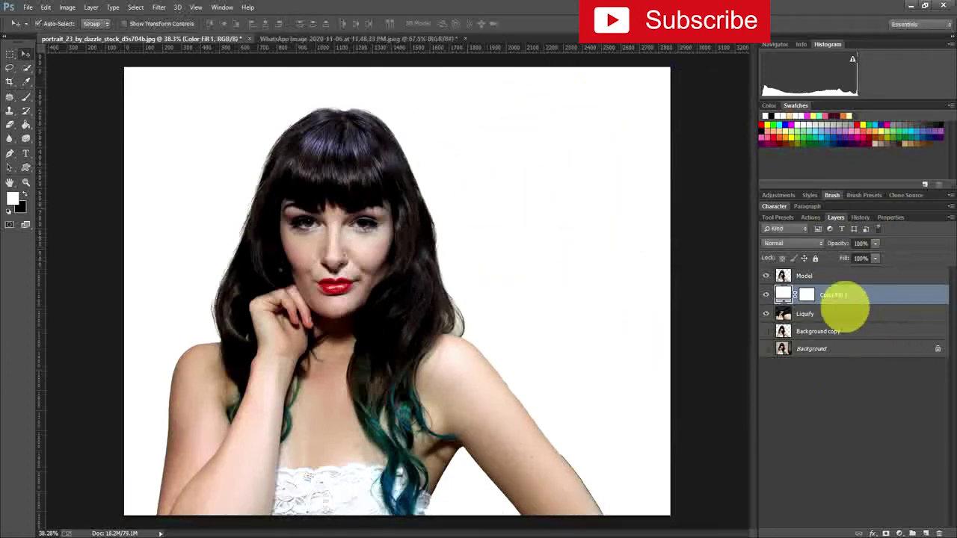
drag(847, 293, 848, 323)
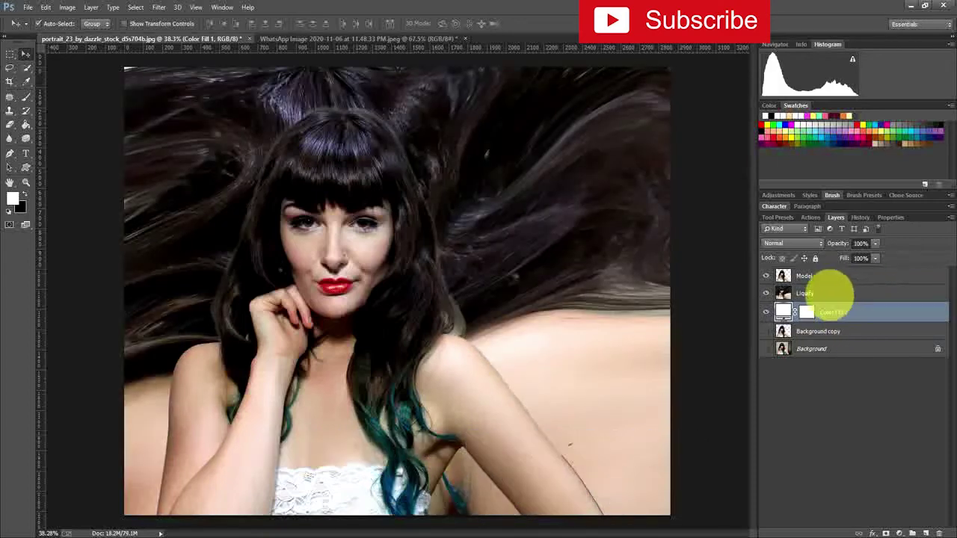
Step: Add a black layer mask to the Liquify layer and a white layer mask to the Model layer
click(819, 291)
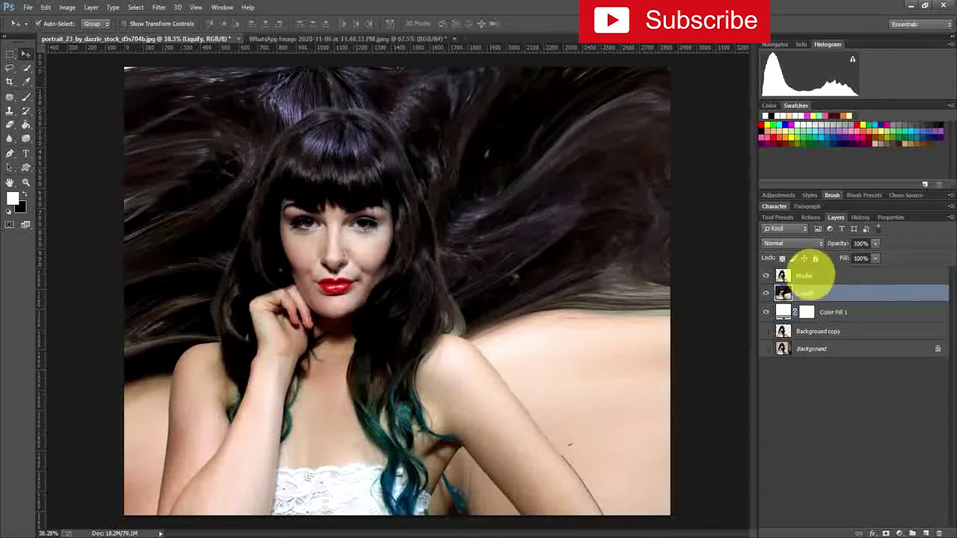
click(817, 275)
click(819, 291)
click(818, 276)
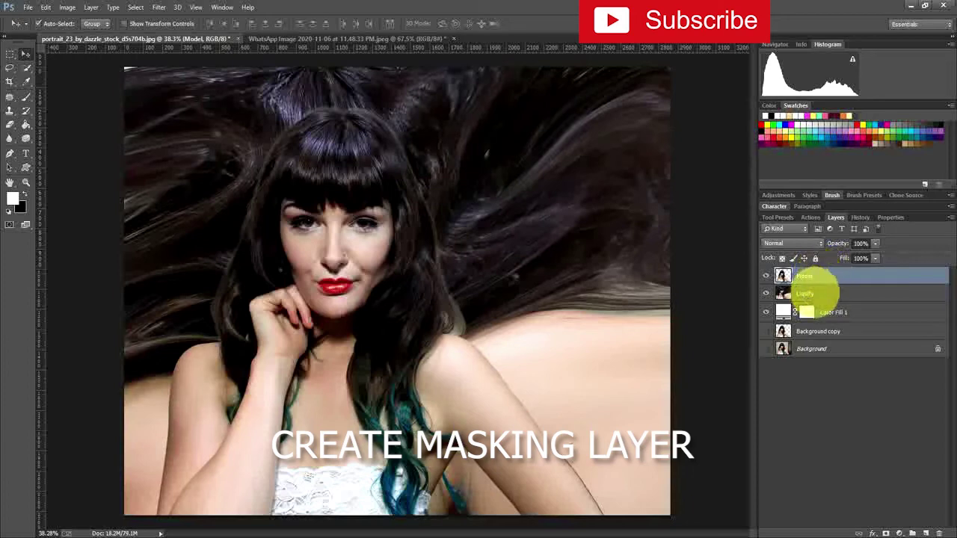
click(816, 292)
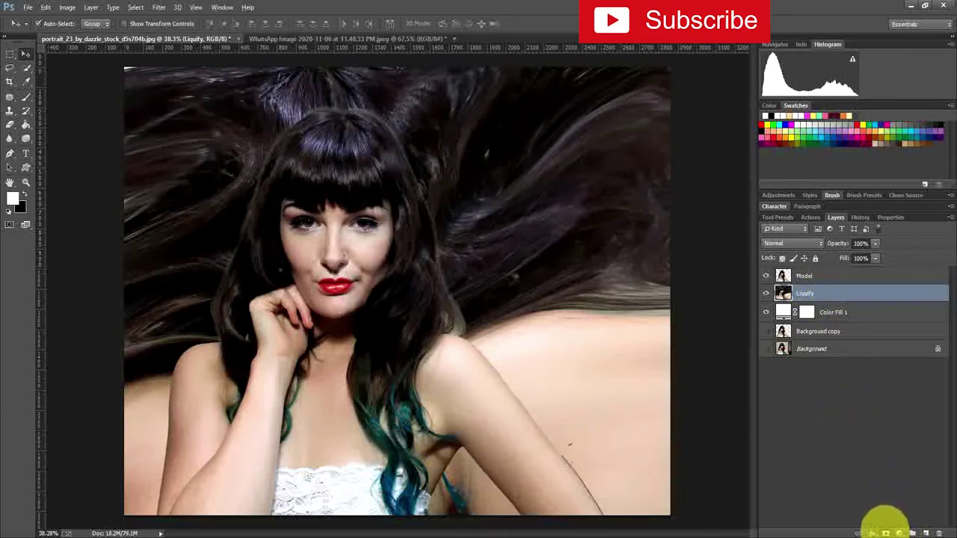
click(885, 533)
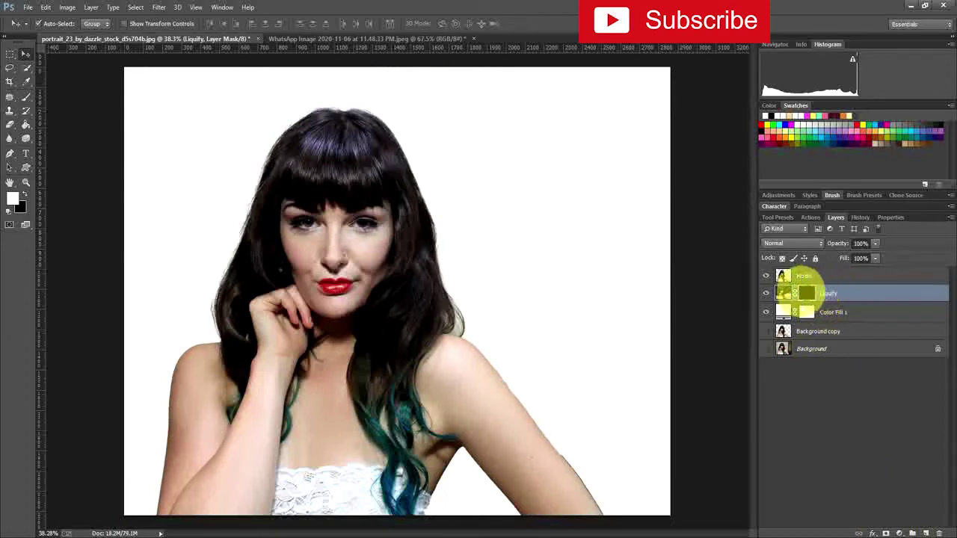
click(812, 275)
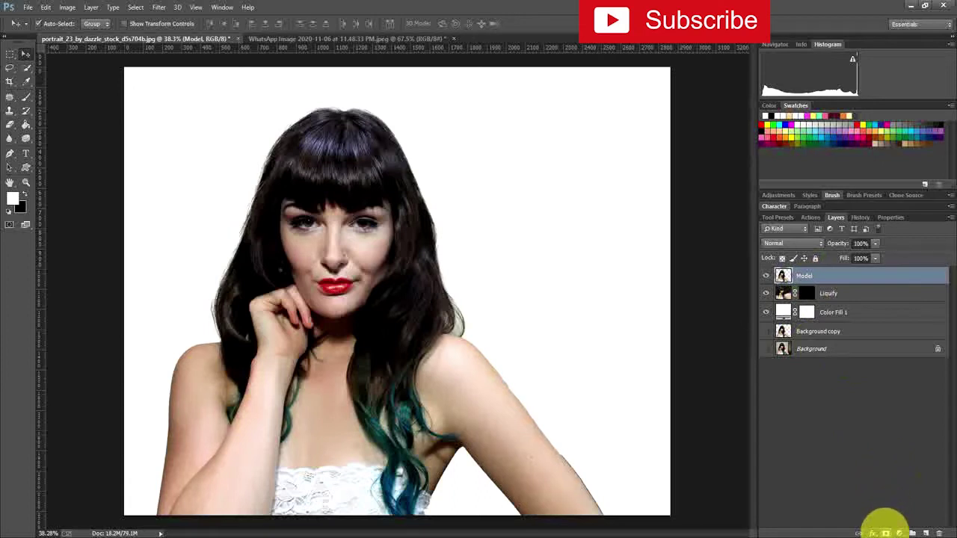
click(885, 532)
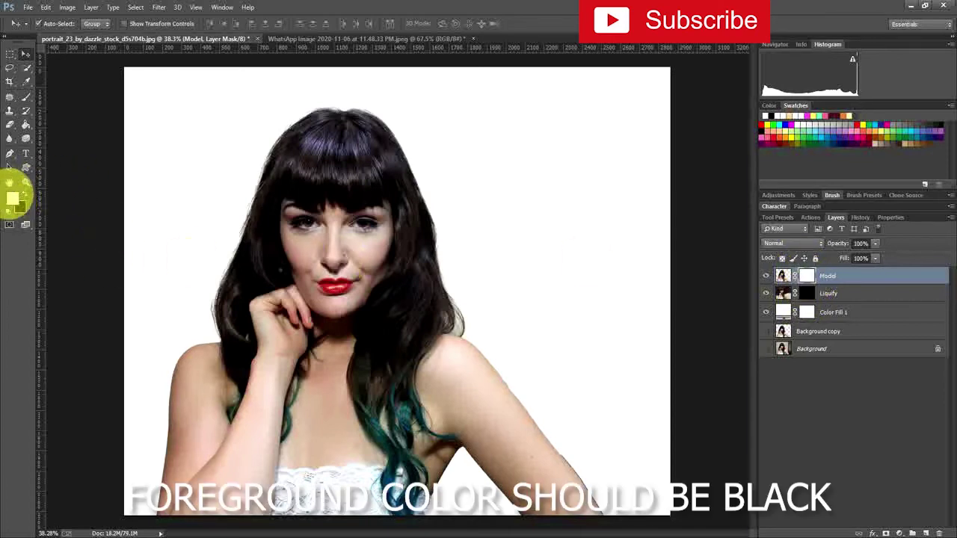
Step: Make black the foreground color, activate the Brush tool and load the Explosion_Brushes.abr brush set
click(23, 192)
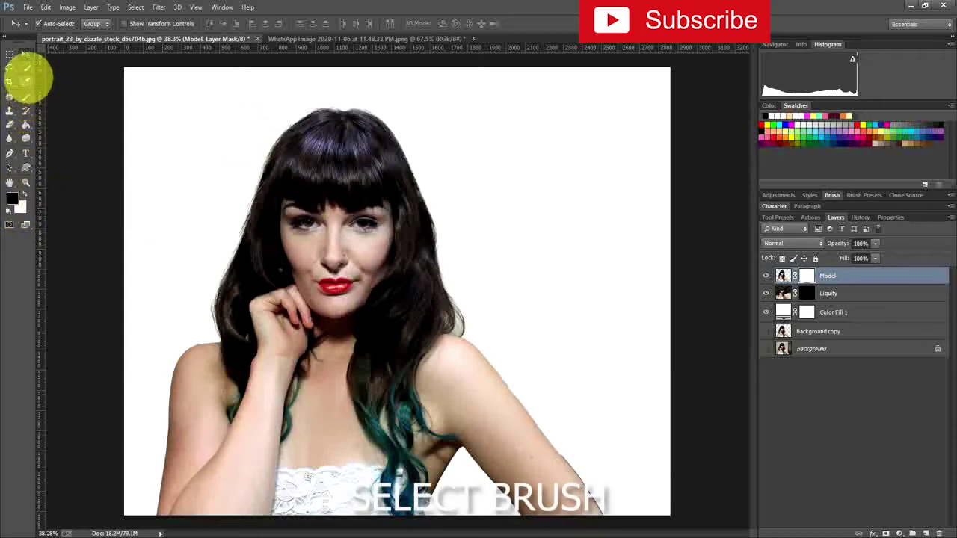
click(23, 97)
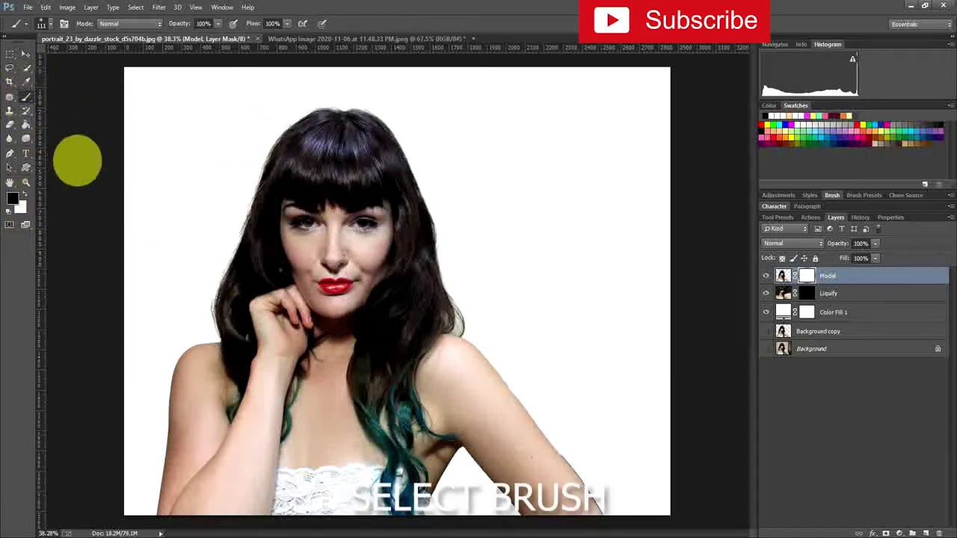
right_click(327, 227)
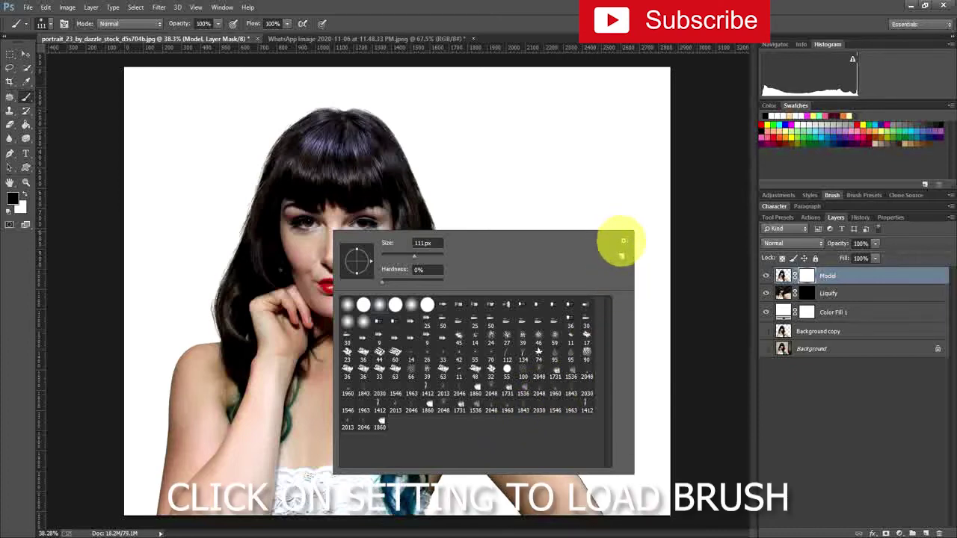
click(623, 241)
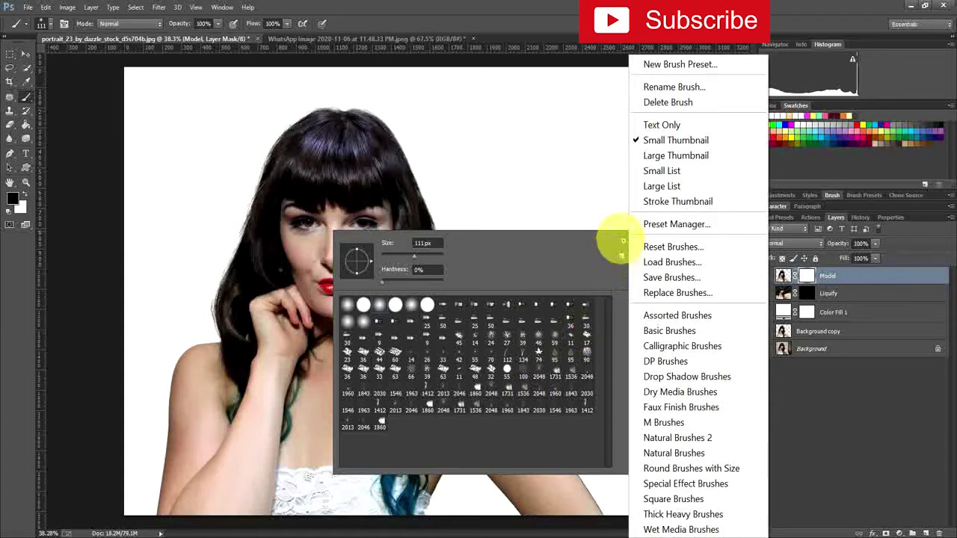
click(623, 240)
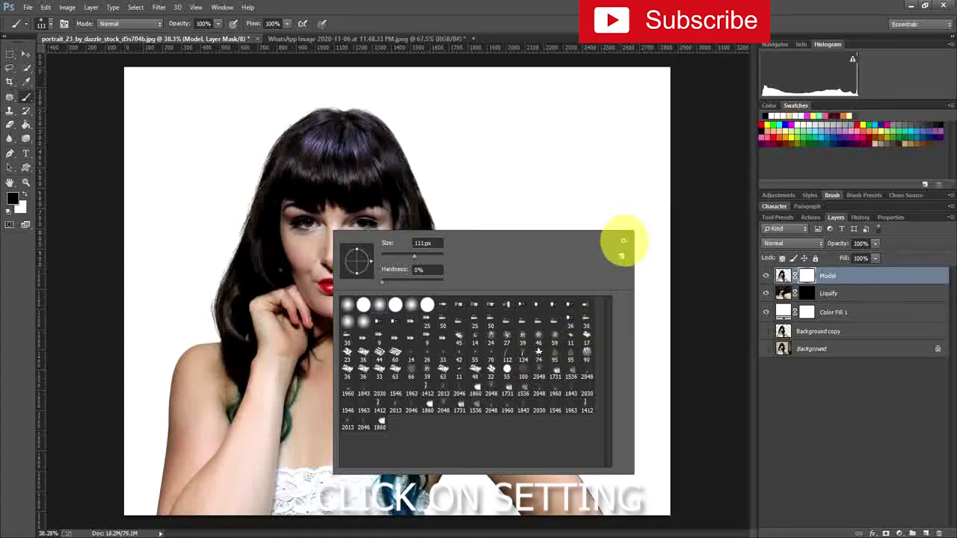
click(622, 241)
click(657, 262)
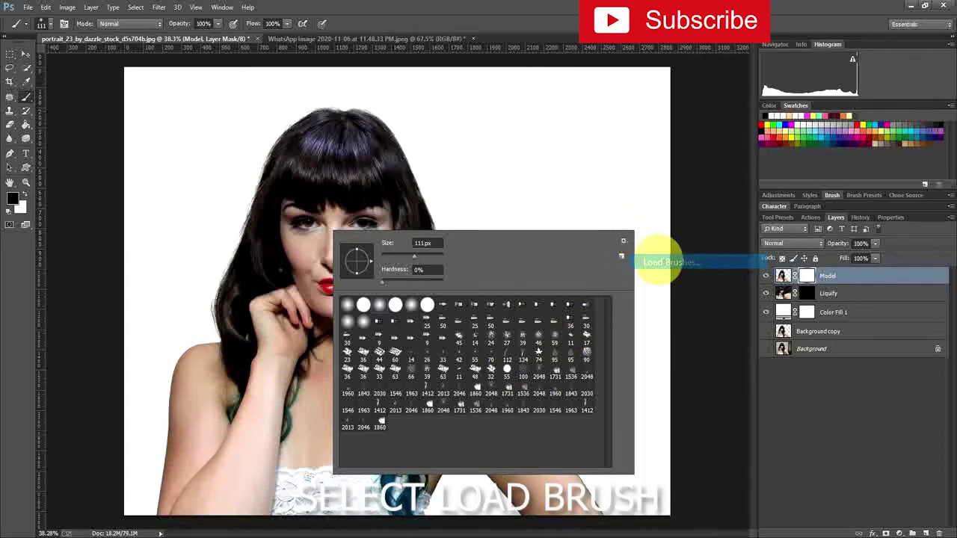
scroll(649, 260, down, 2)
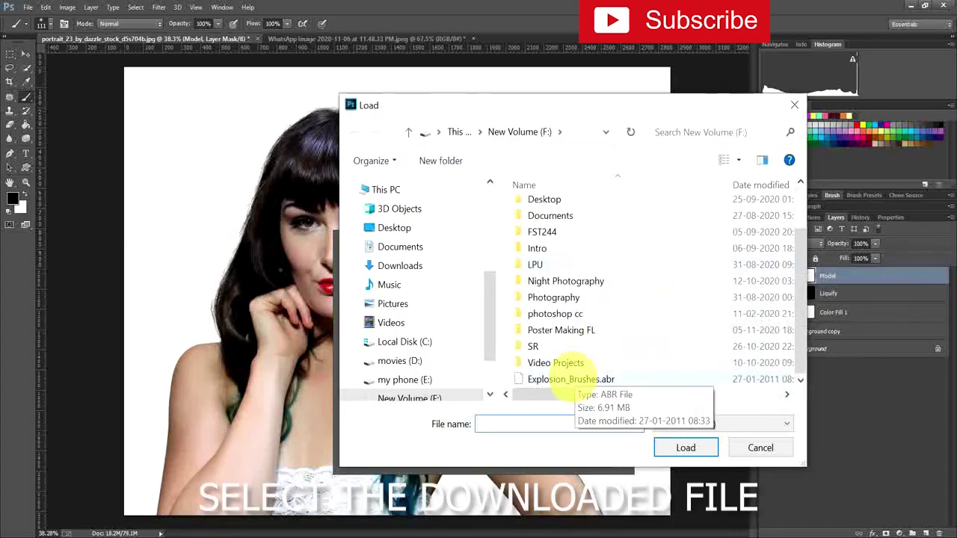
click(568, 379)
click(672, 447)
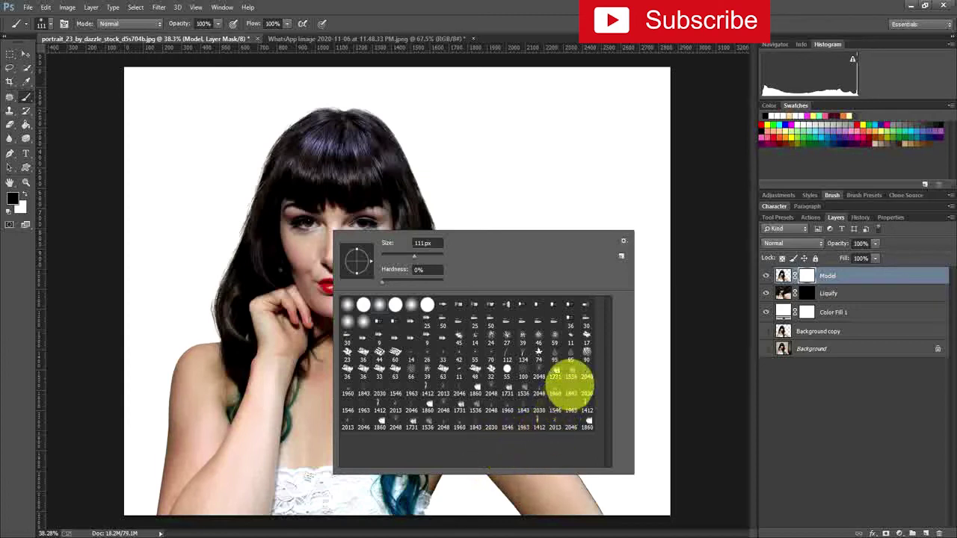
Step: Paint the Model mask near the lower end of the outstretched arm with the 1536 brush at 400 px, and rotate the brush tip counter-clockwise
click(571, 375)
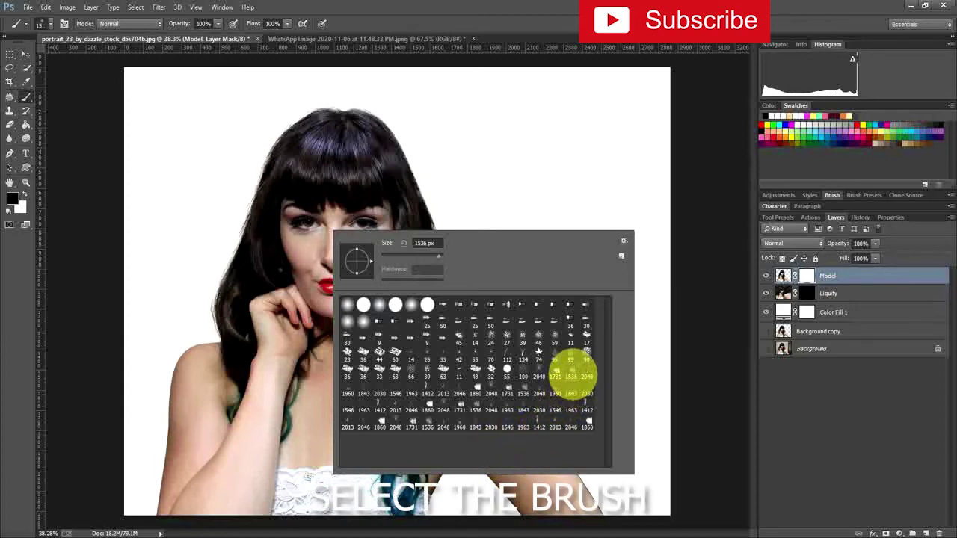
click(722, 298)
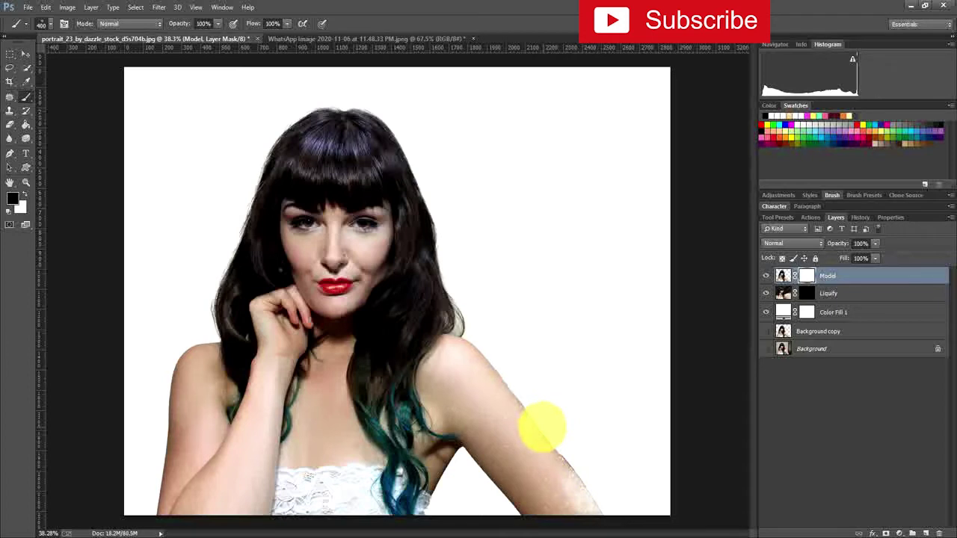
right_click(542, 427)
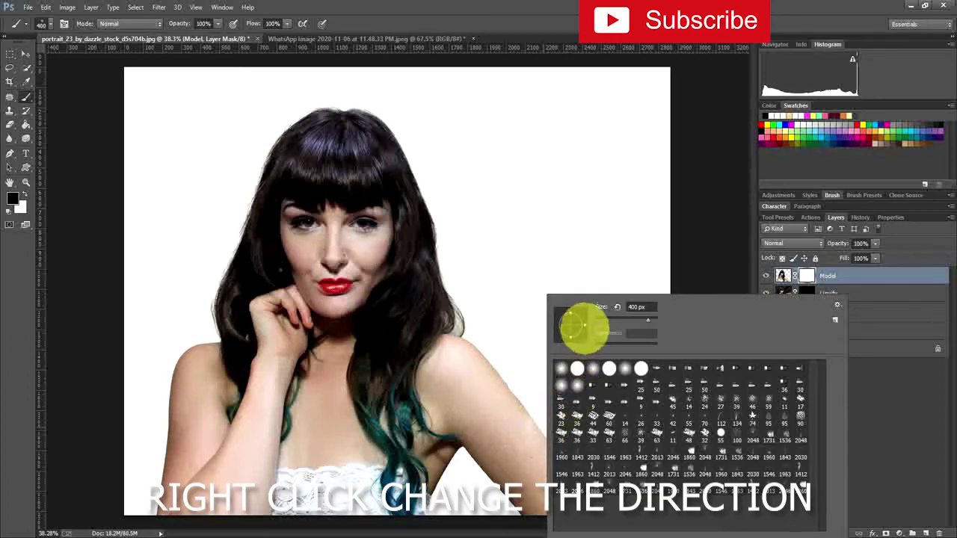
drag(585, 327, 580, 314)
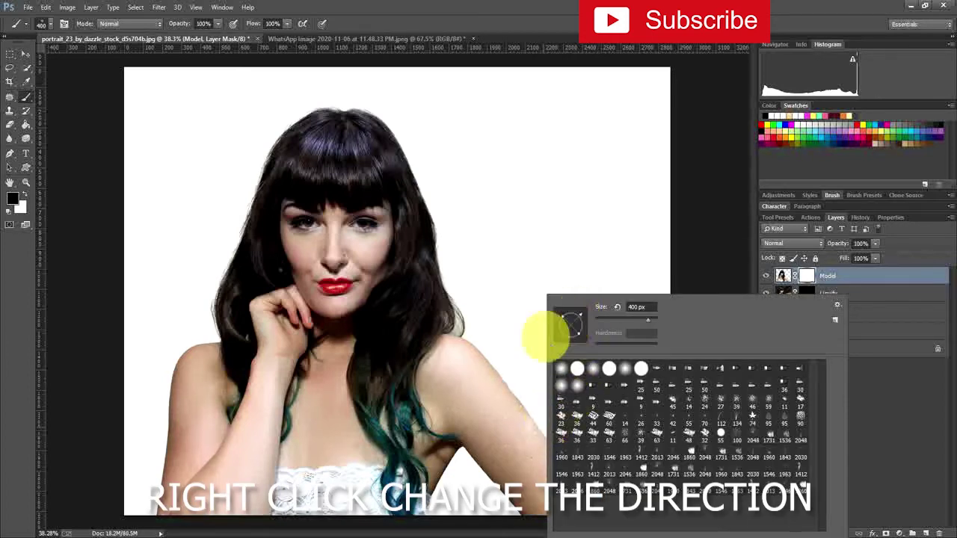
Step: Paint black specks on the Model mask along the outstretched arm, the hair above it and the crown, rotating the 400 px brush tip
click(506, 357)
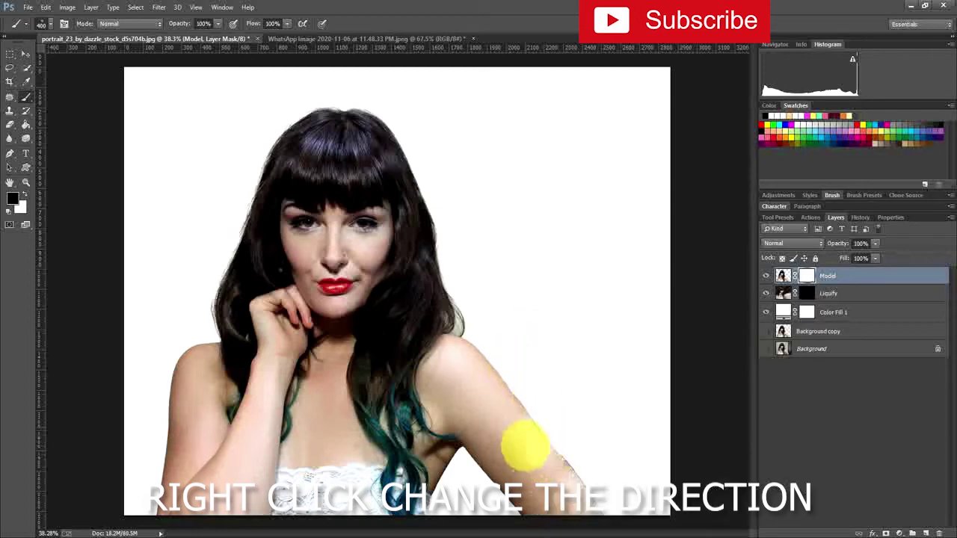
click(442, 329)
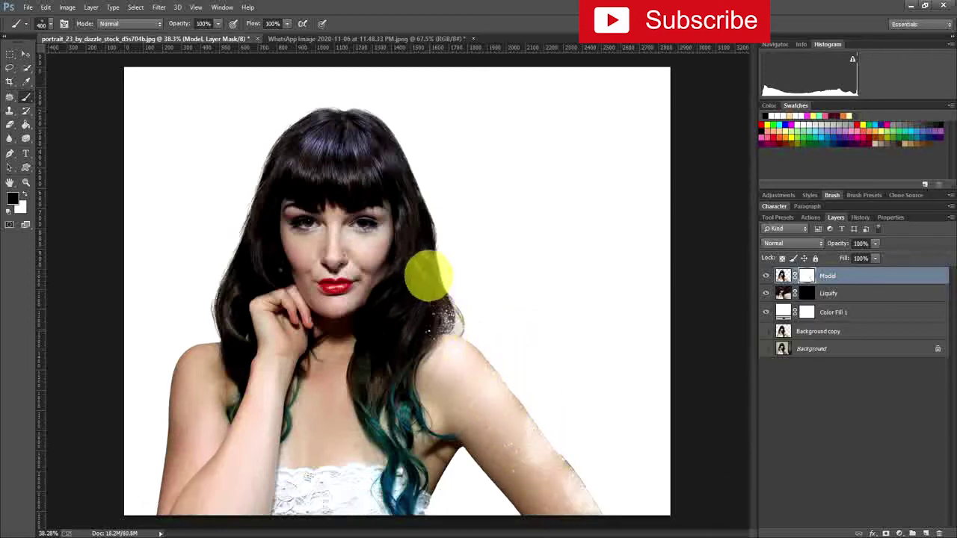
click(426, 271)
mouse_move(426, 271)
mouse_down()
mouse_move(437, 224)
mouse_move(395, 147)
mouse_move(350, 122)
mouse_up()
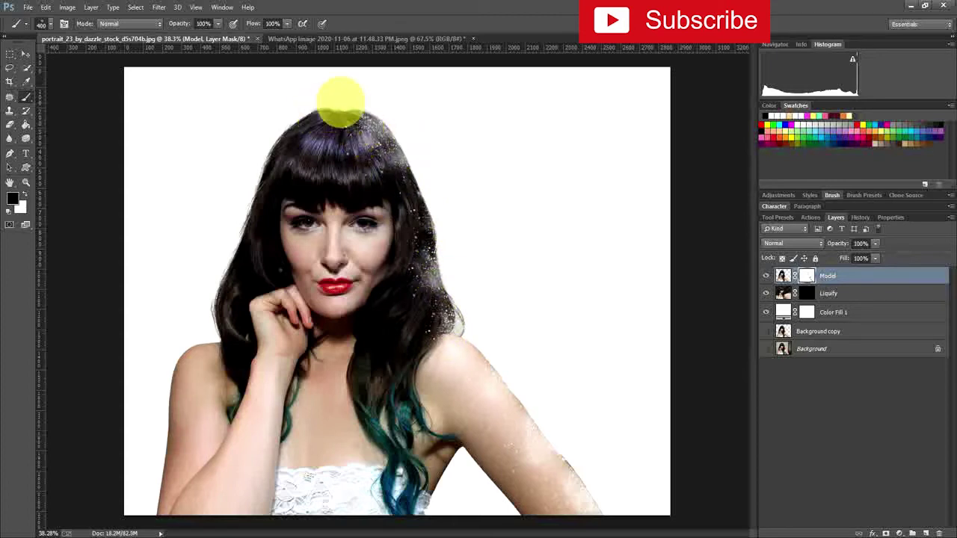
right_click(341, 101)
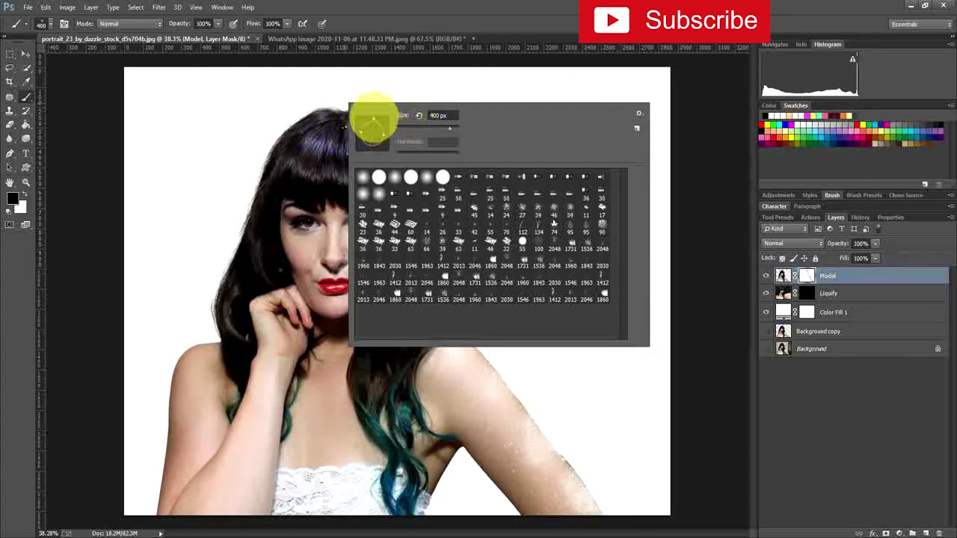
click(284, 127)
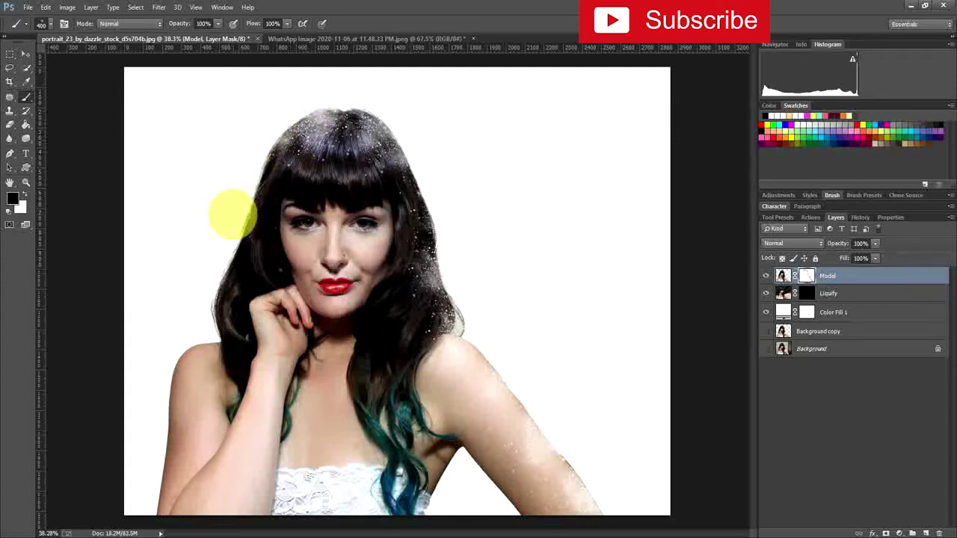
key(ctrl+z)
drag(234, 215, 231, 307)
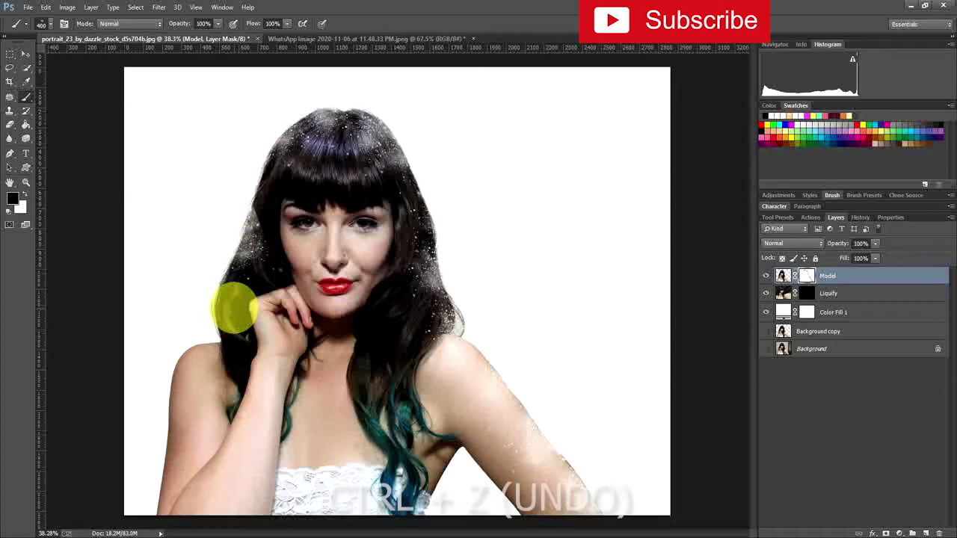
key(ctrl+z)
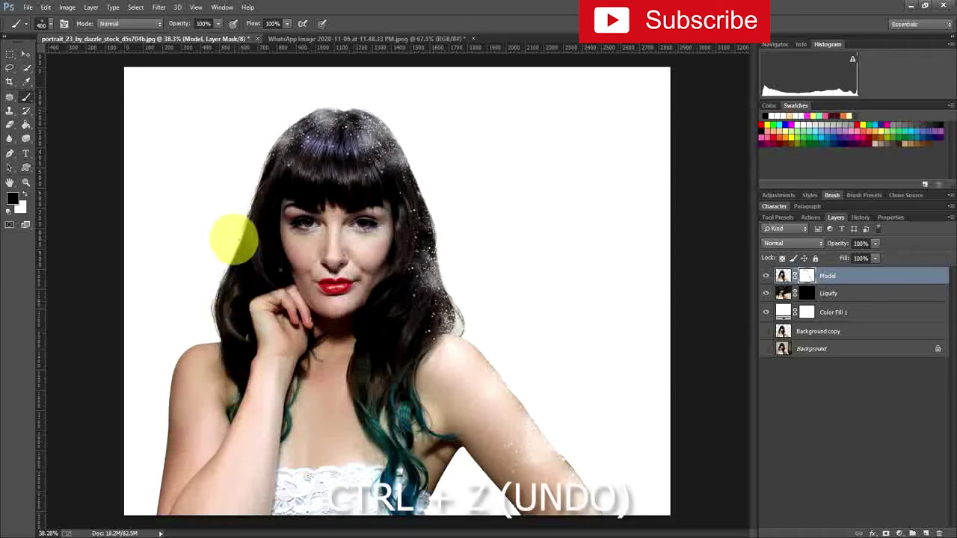
Step: Rotate the brush tip, enlarge it to 1200 px and speckle the Model mask down the hair and arm on the raised-hand side
right_click(236, 239)
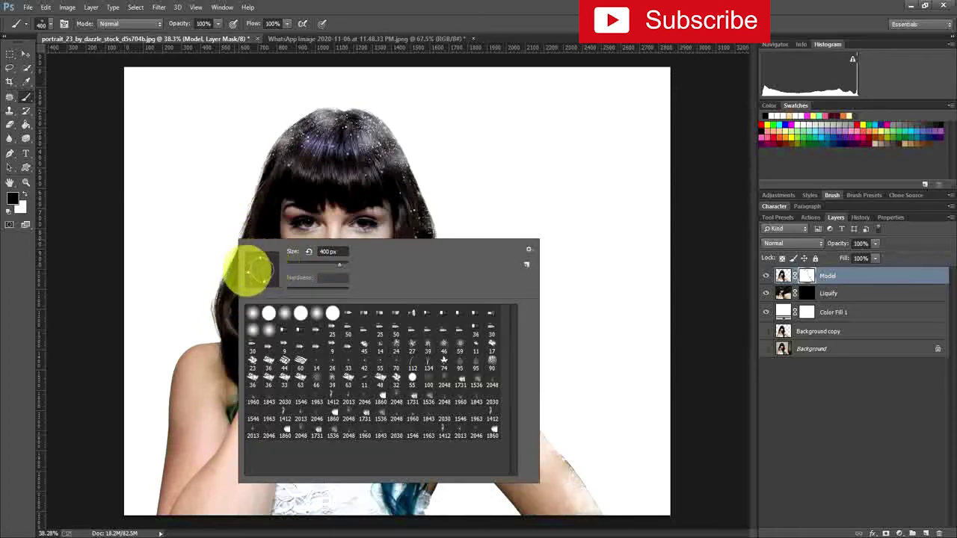
click(256, 195)
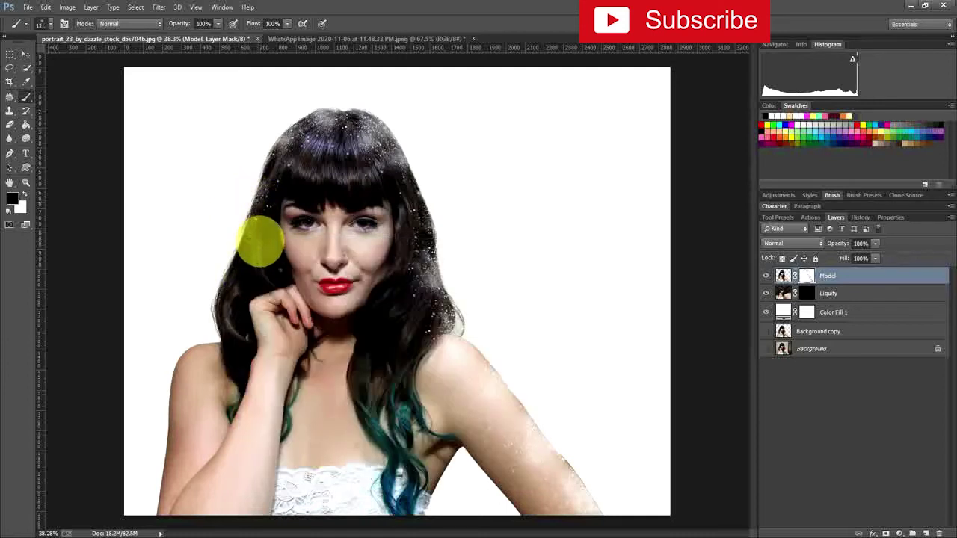
mouse_move(260, 240)
mouse_down()
mouse_move(242, 292)
mouse_move(235, 406)
mouse_move(181, 445)
mouse_move(213, 523)
mouse_up()
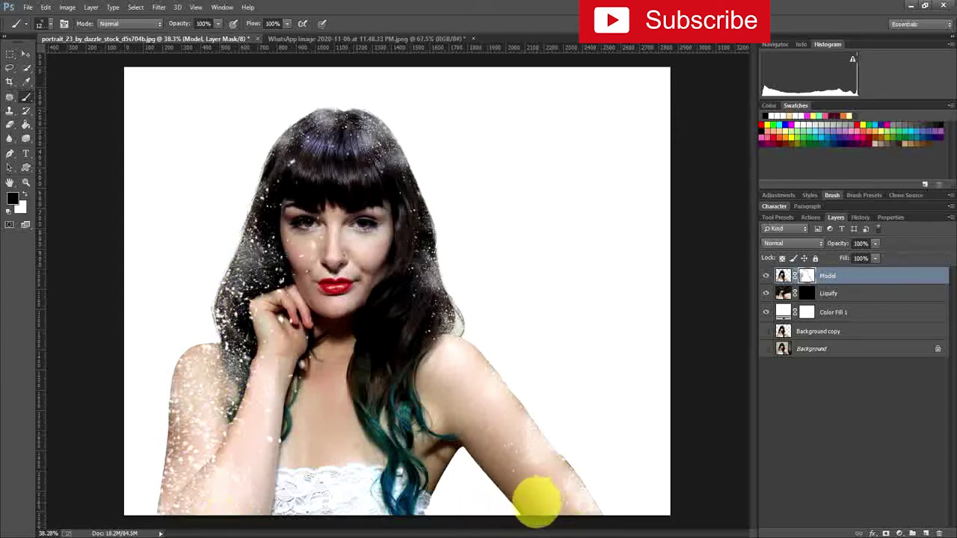
key(ctrl+z)
right_click(462, 421)
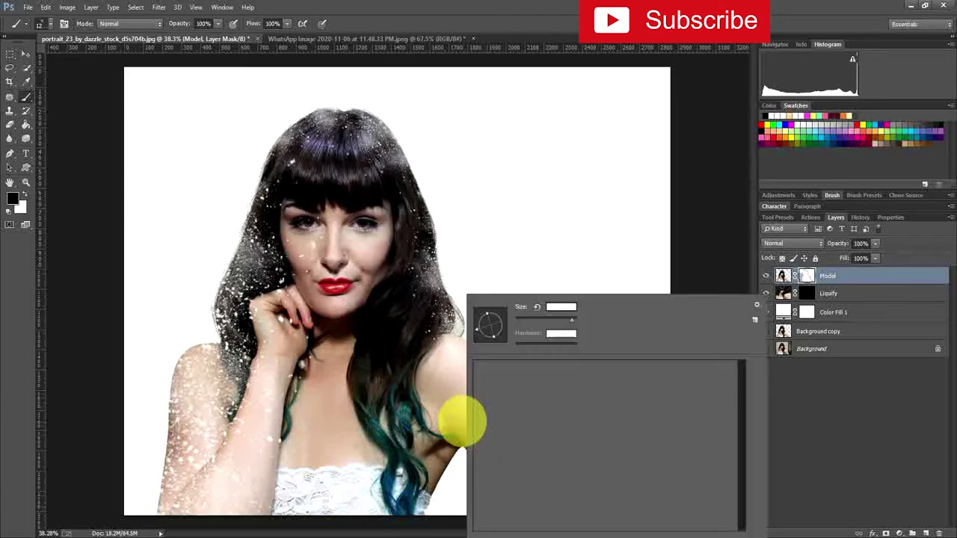
double_click(574, 430)
click(454, 397)
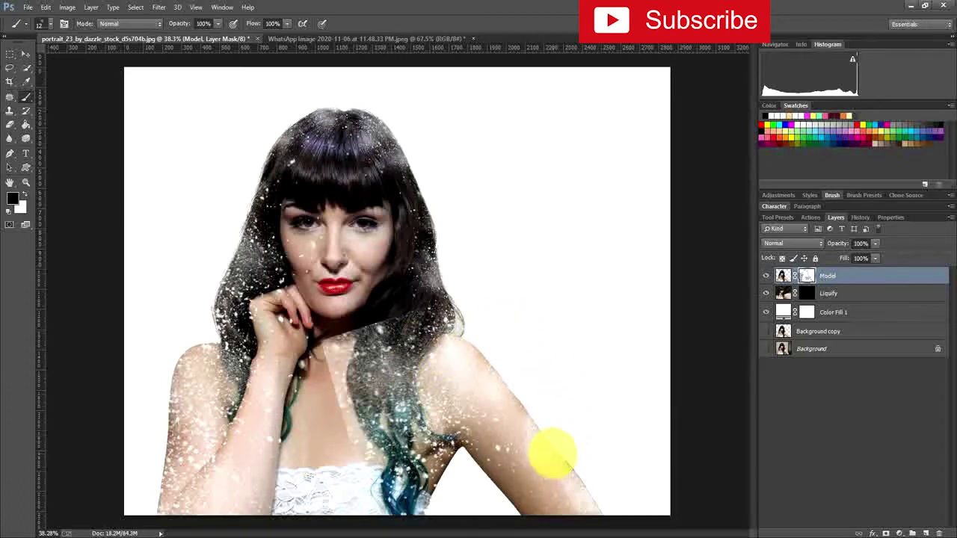
key(ctrl+z)
Step: Rotate and enlarge the explosion brush, and speckle the Model mask over the outstretched arm, shoulder, adjacent hair and side of the face
right_click(103, 207)
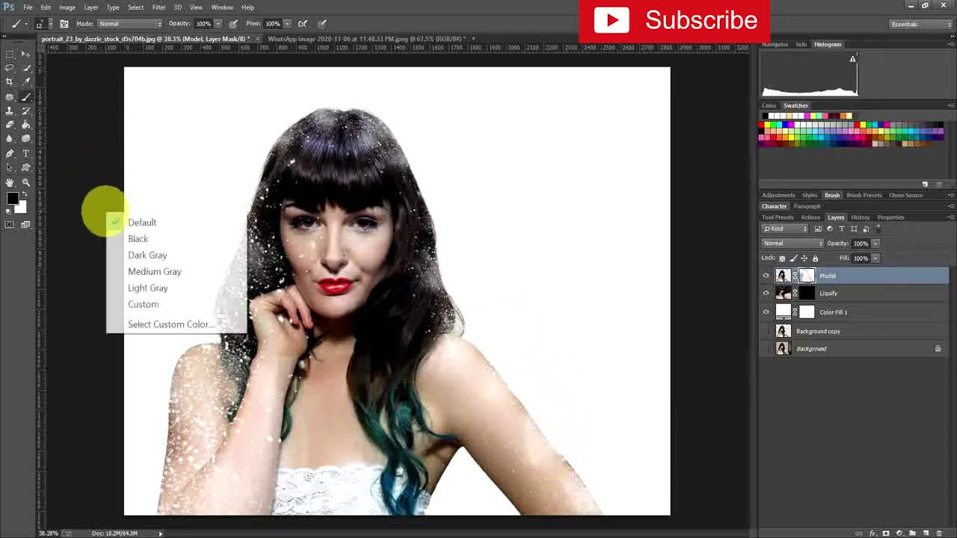
click(207, 219)
right_click(171, 172)
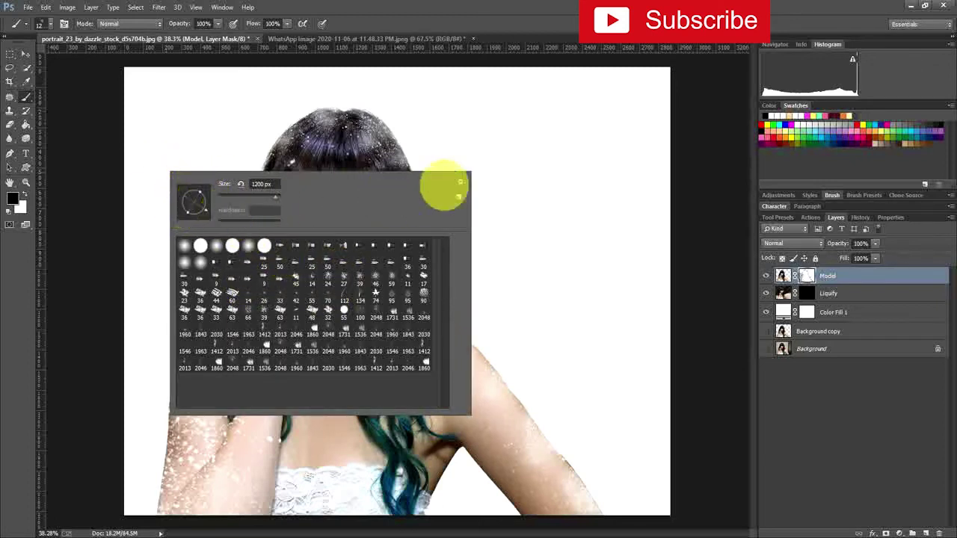
click(537, 436)
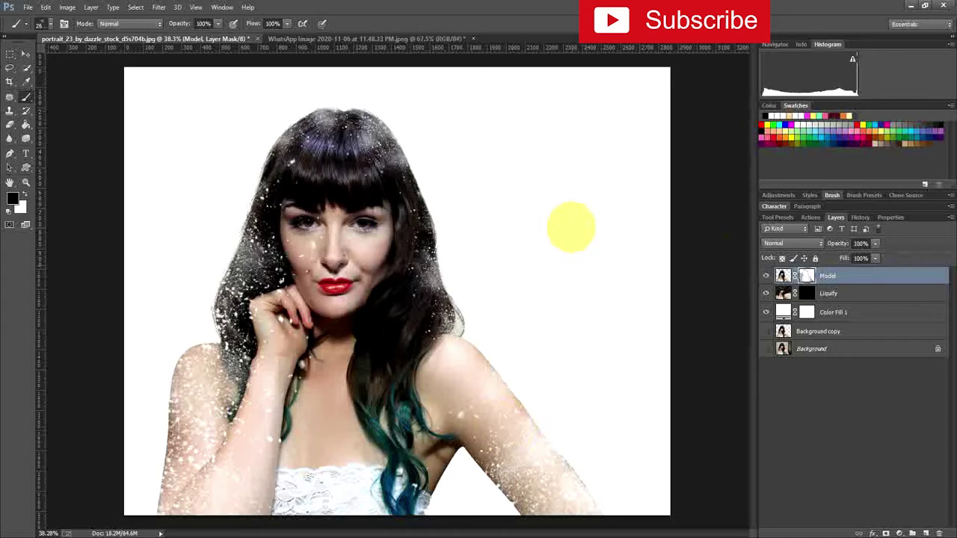
click(557, 217)
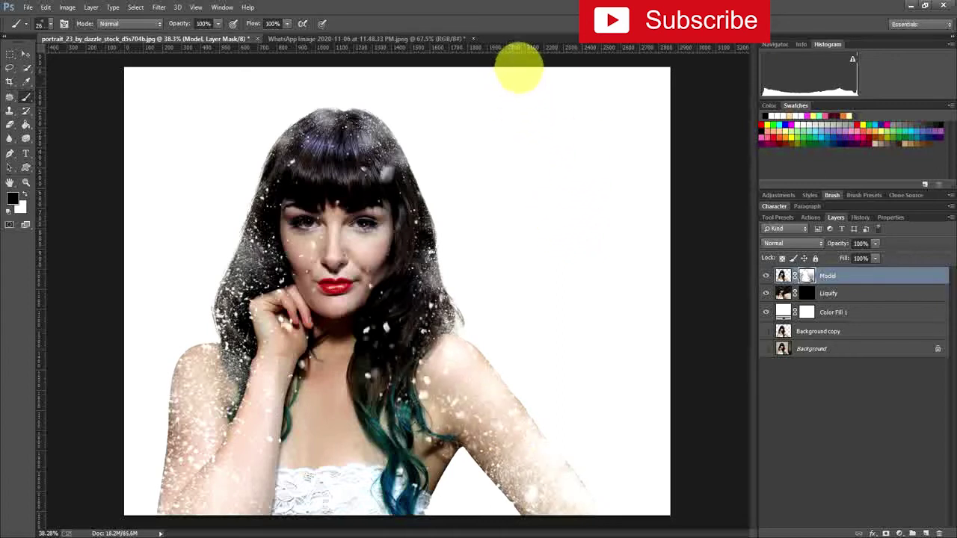
click(519, 69)
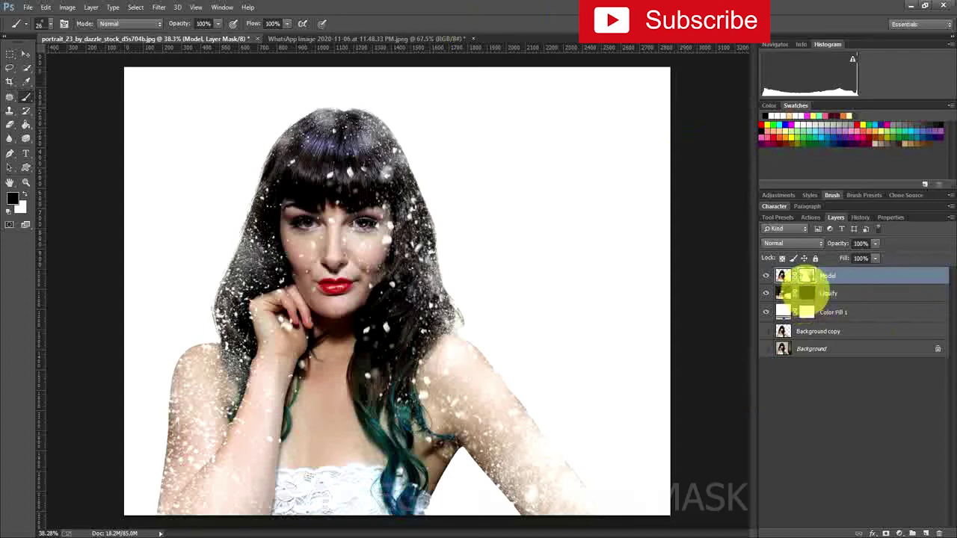
Step: Paint white on the Liquify mask with a 2200 px explosion brush, scattering fragments beside the outstretched arm and above the head and shoulder
click(807, 292)
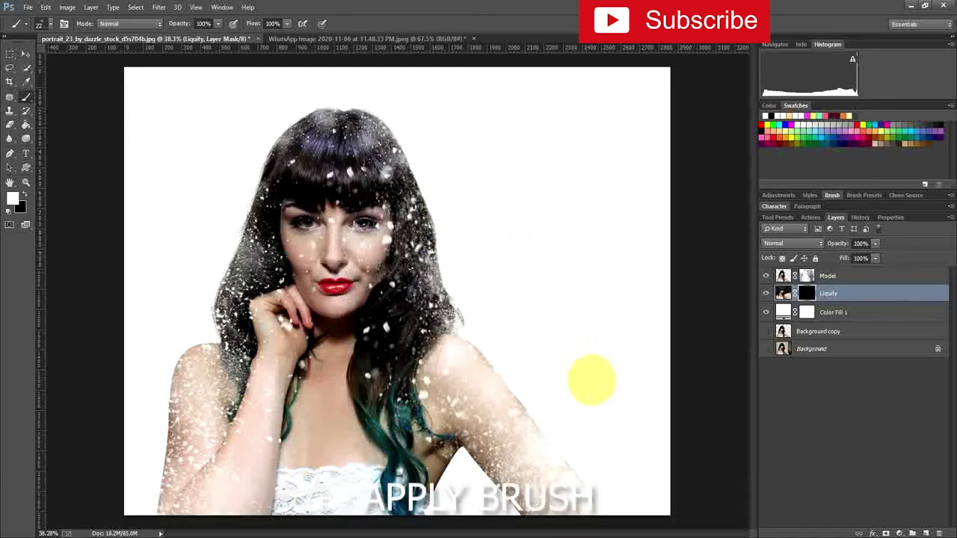
drag(591, 380, 623, 251)
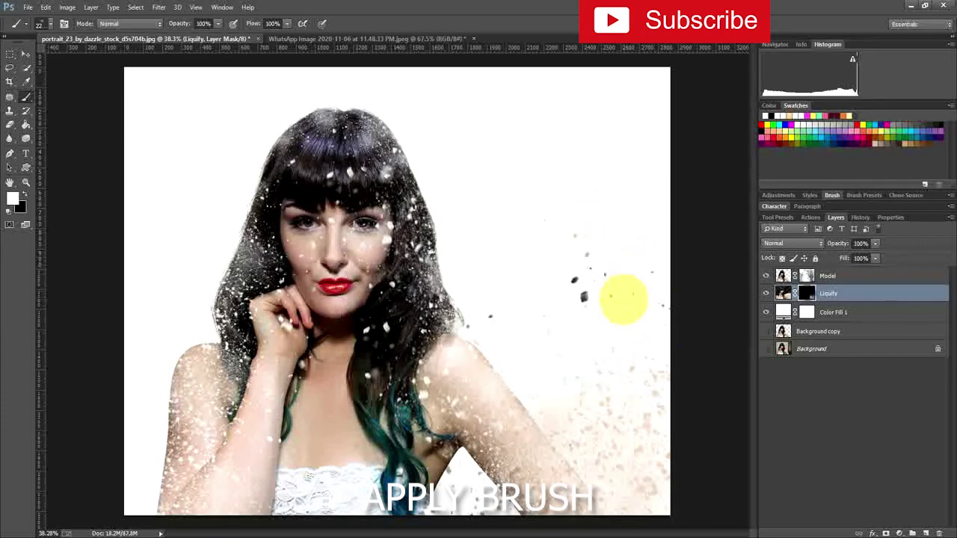
right_click(625, 297)
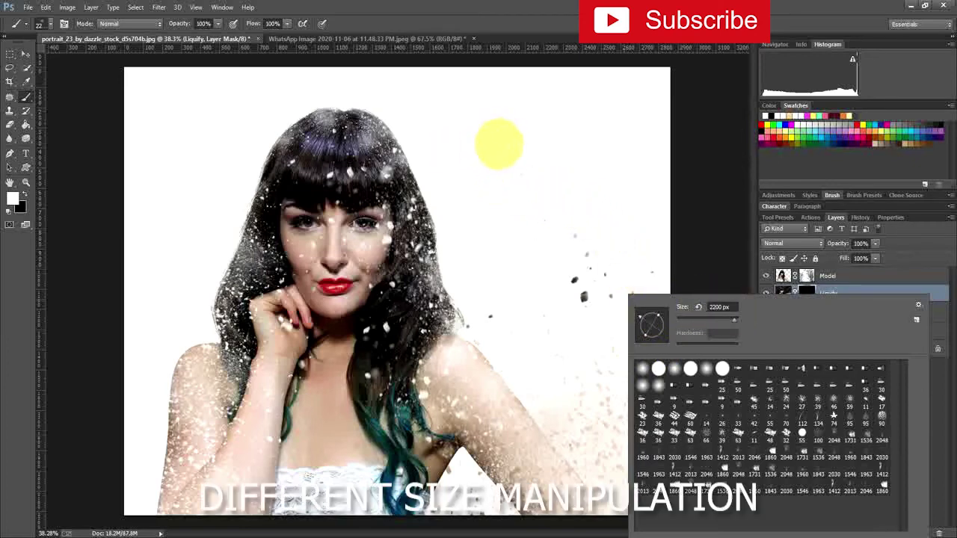
click(498, 143)
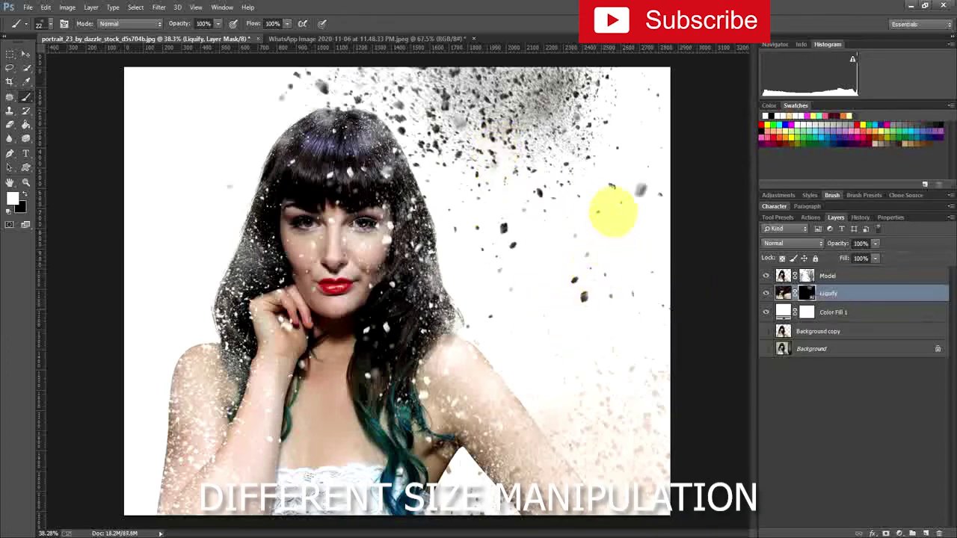
click(646, 177)
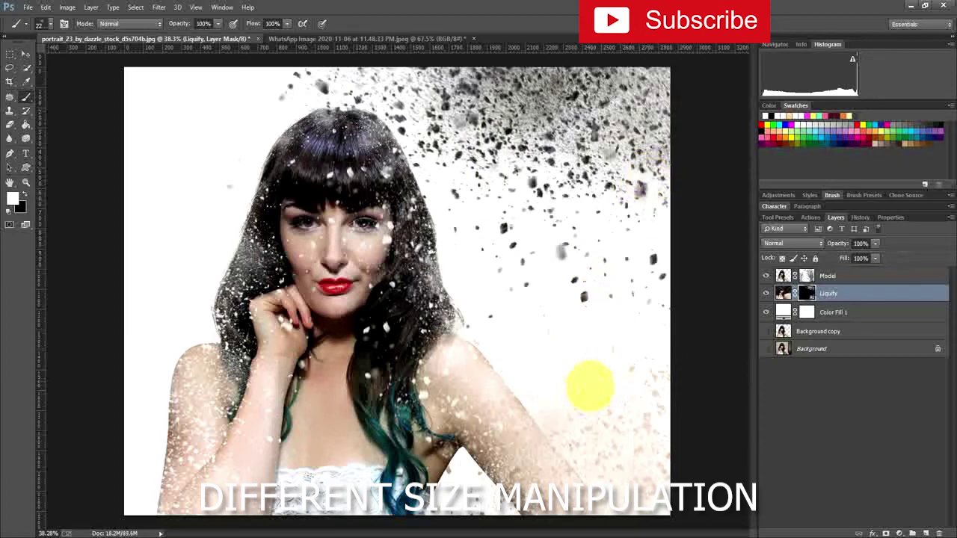
click(583, 382)
click(479, 262)
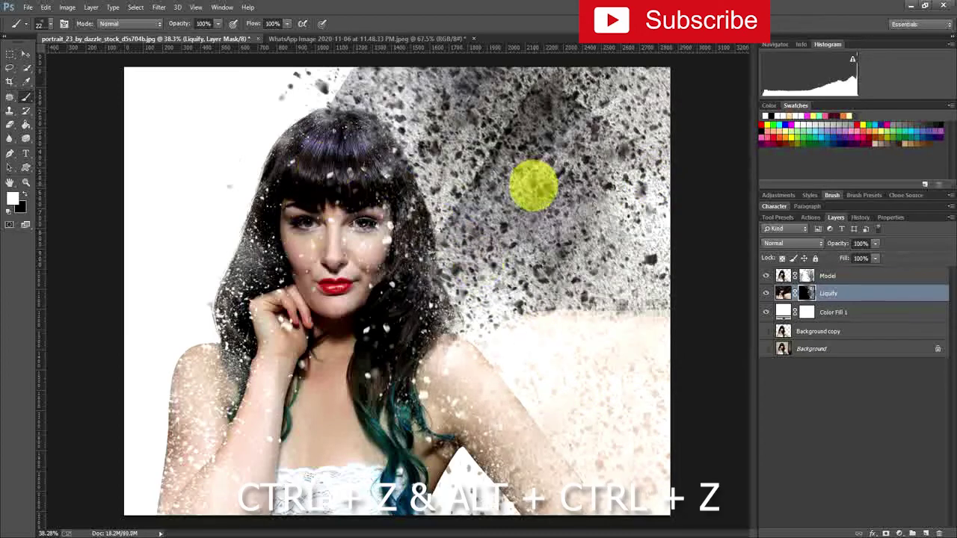
key(ctrl+alt+z)
key(ctrl+alt+z)
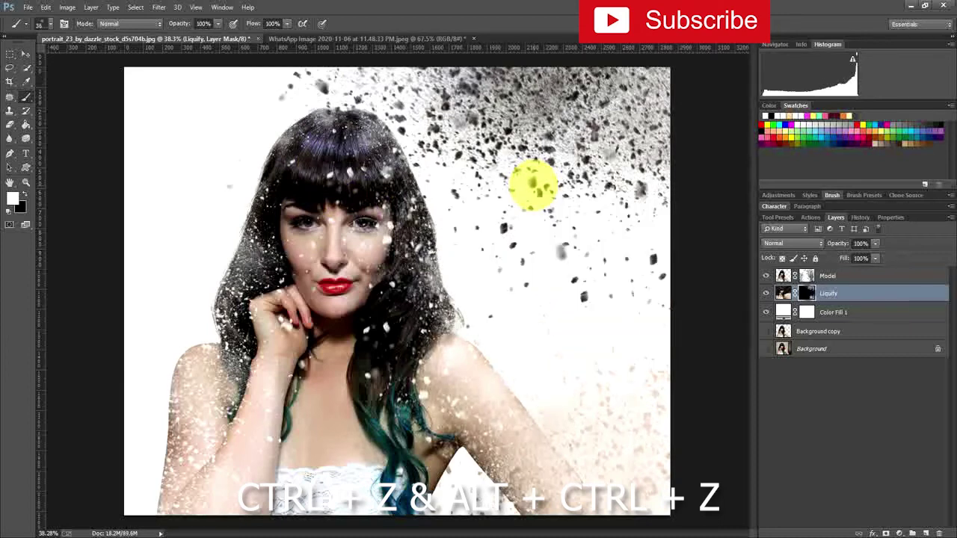
Step: Enlarge the brush to 3600 px and paint fragments on the Liquify mask above the head and on both sides, rotating the tip
click(425, 188)
click(239, 196)
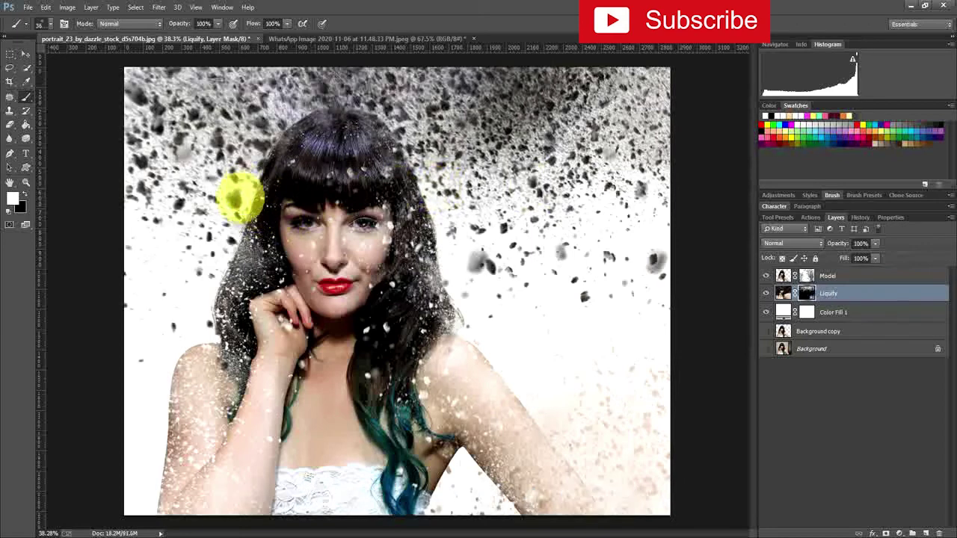
click(486, 292)
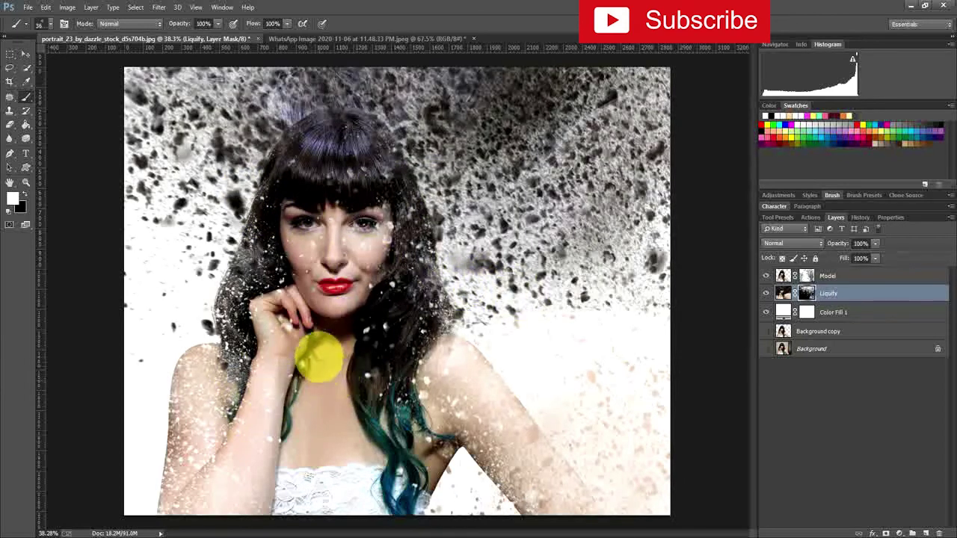
right_click(319, 358)
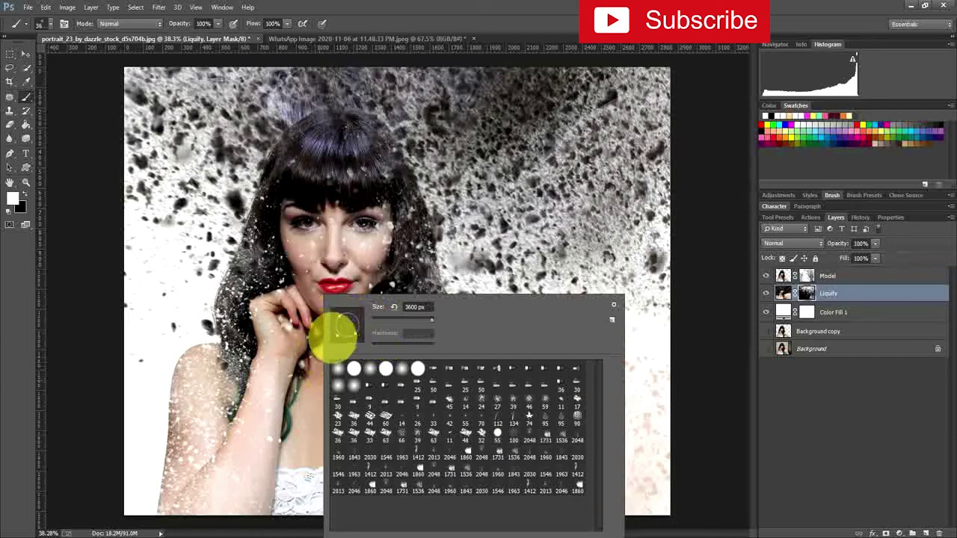
click(222, 376)
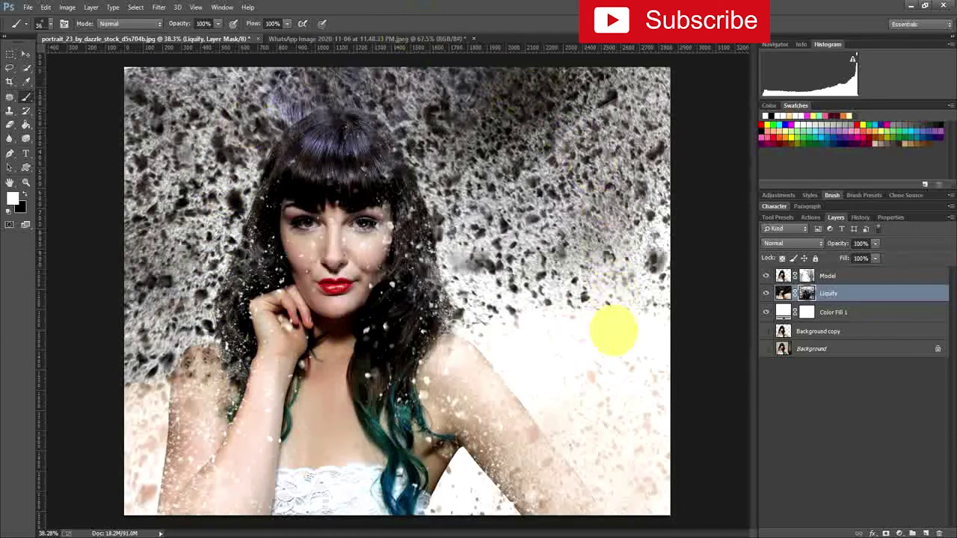
Step: Rotate the 3600 px brush tip and thicken the Liquify mask fragments beside the outstretched arm, across the upper background and along the opposite edge
right_click(588, 309)
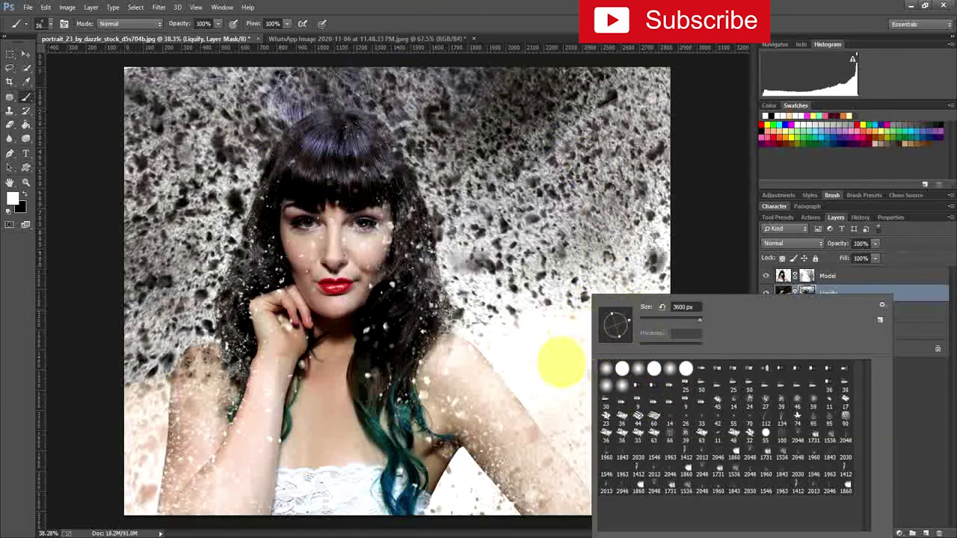
click(534, 367)
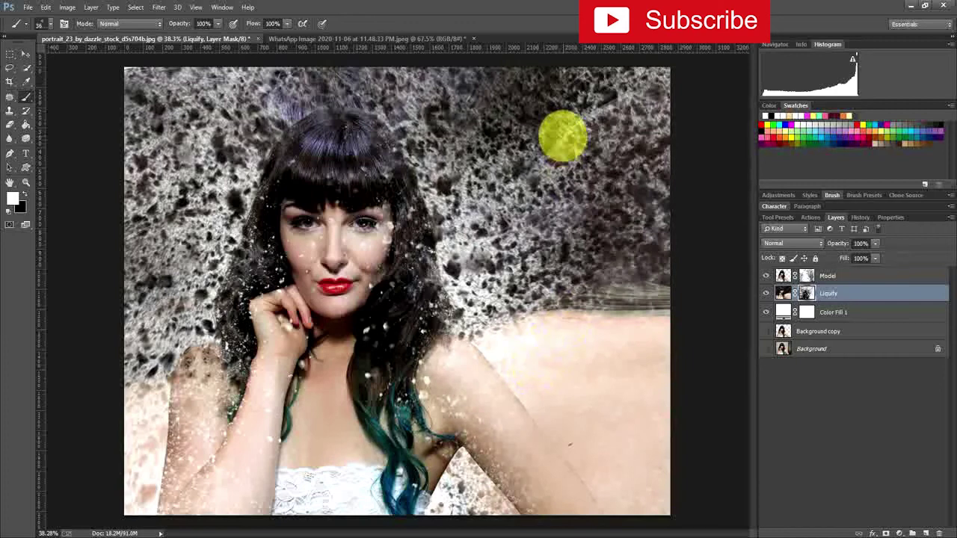
mouse_move(565, 78)
mouse_down()
mouse_move(581, 105)
mouse_move(623, 79)
mouse_up()
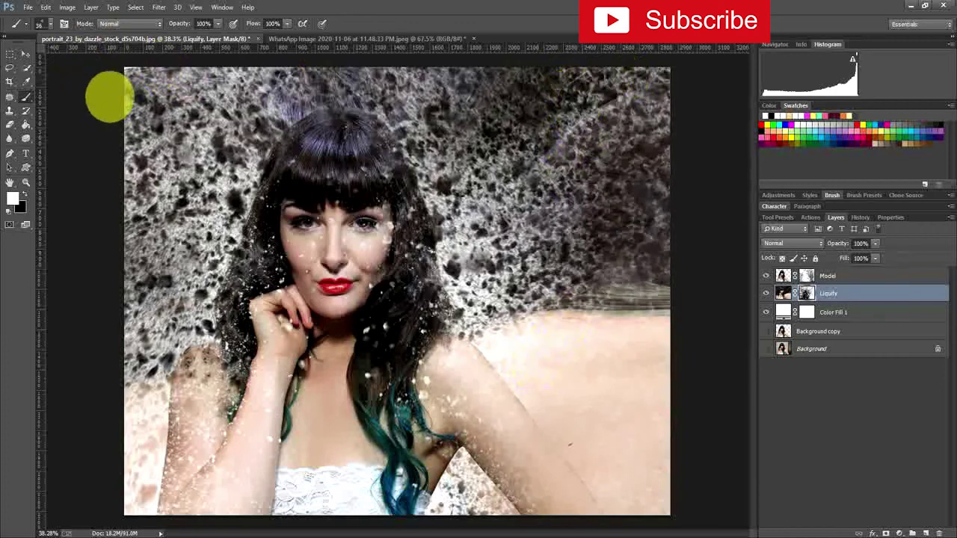
right_click(157, 121)
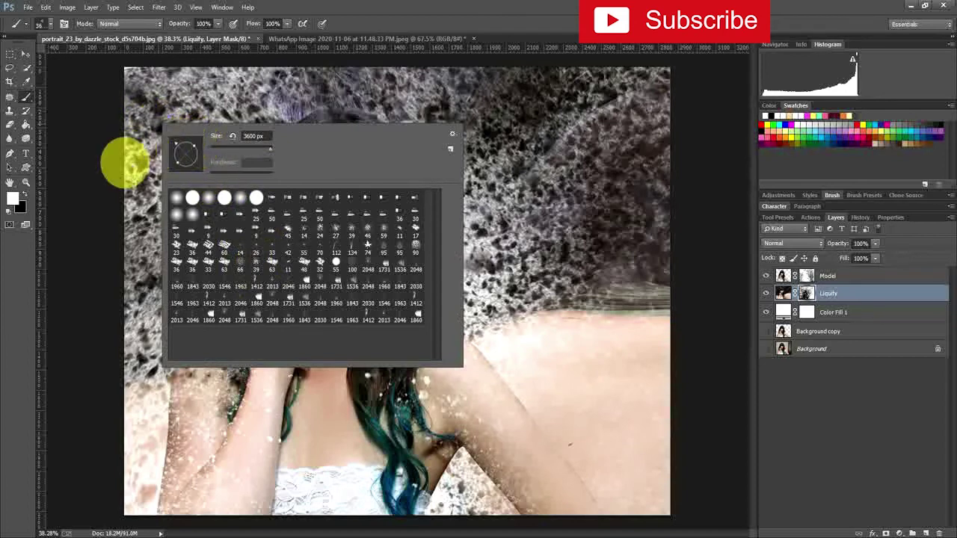
click(128, 159)
mouse_move(125, 394)
mouse_down()
mouse_move(210, 173)
mouse_move(283, 143)
mouse_move(271, 102)
mouse_move(262, 103)
mouse_move(241, 236)
mouse_move(141, 86)
mouse_up()
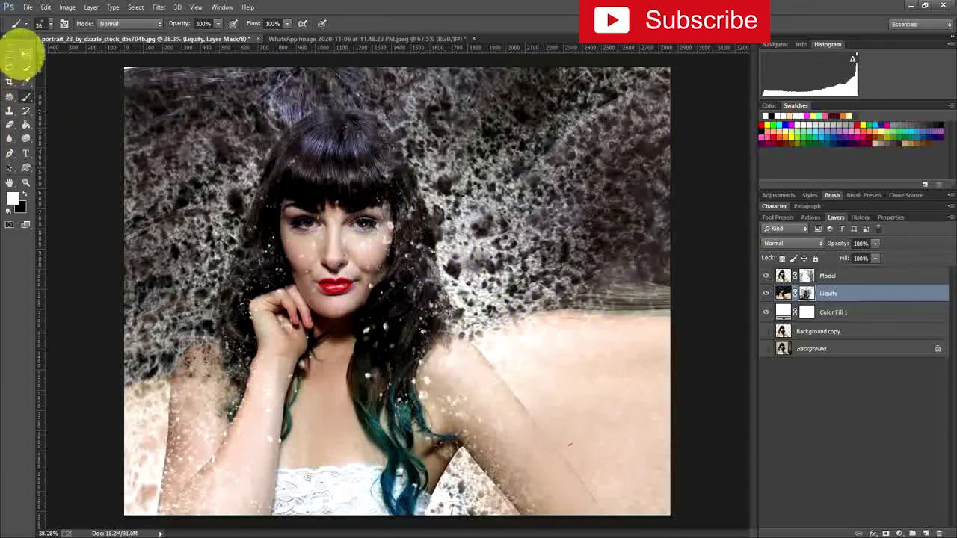
Step: Set the Brush tool to a soft round tip with 600 px size and 0% hardness
click(26, 54)
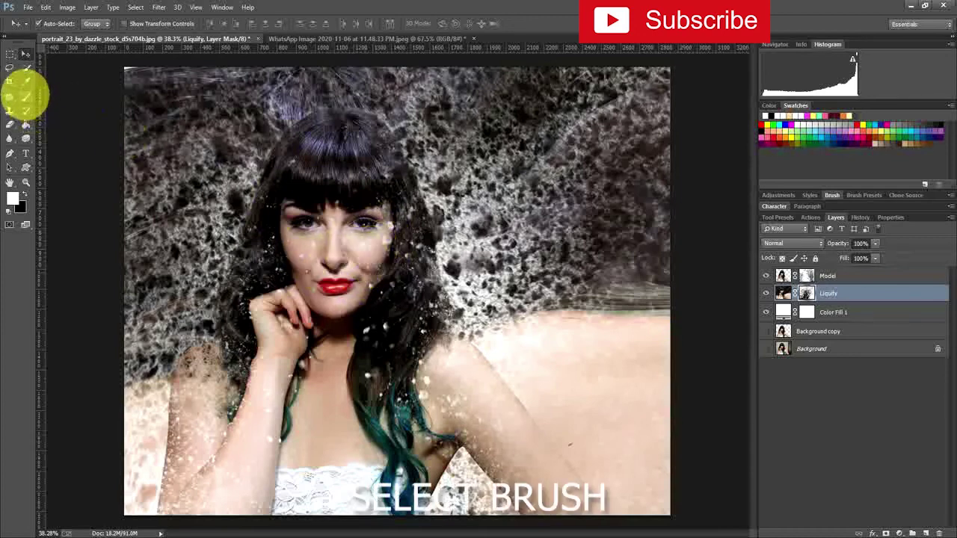
click(27, 96)
click(48, 24)
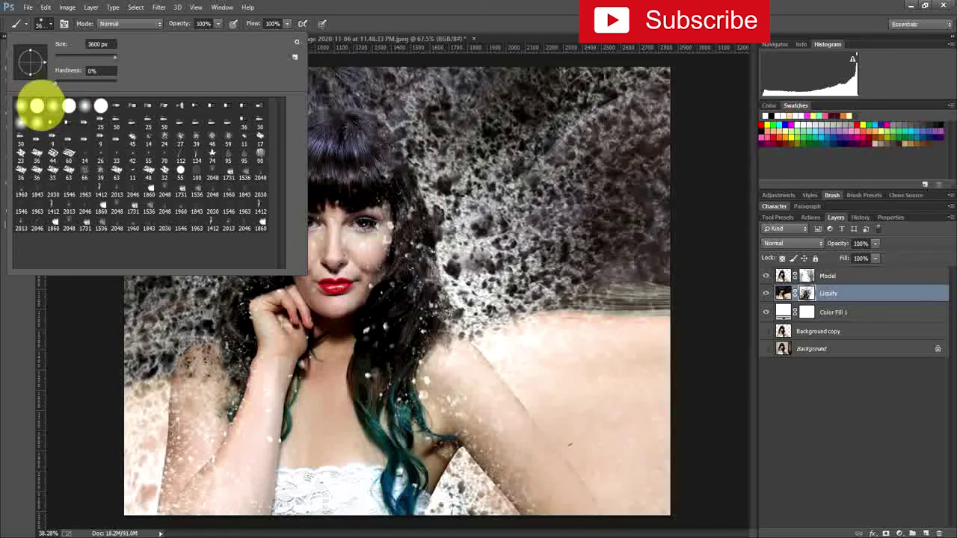
click(69, 302)
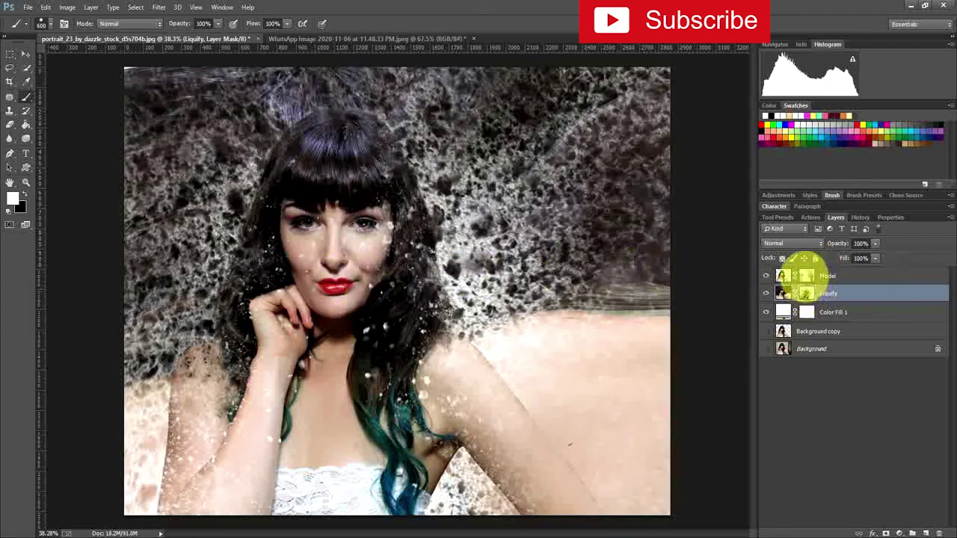
Step: Paint white on the Model mask over the face, inner hair, chest and arms to restore the woman's main features
click(813, 276)
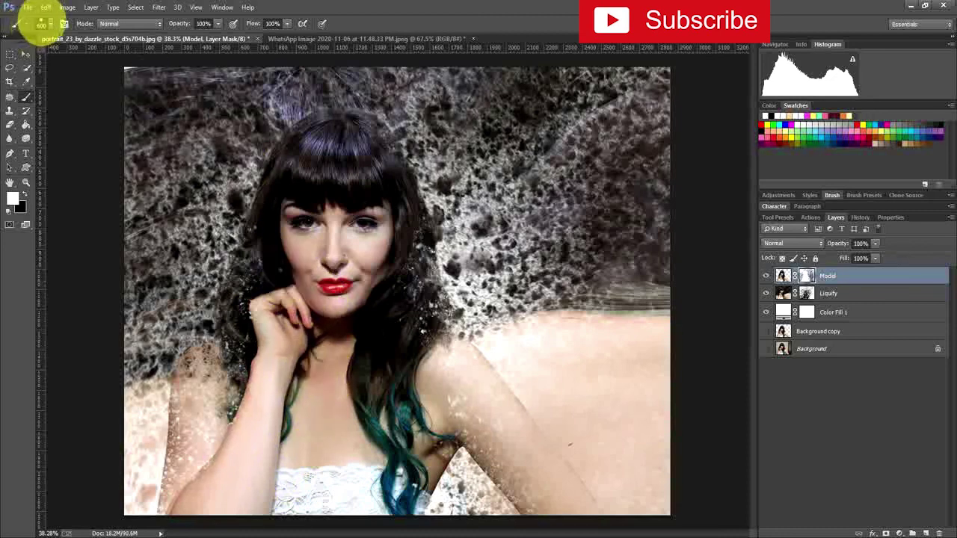
click(47, 23)
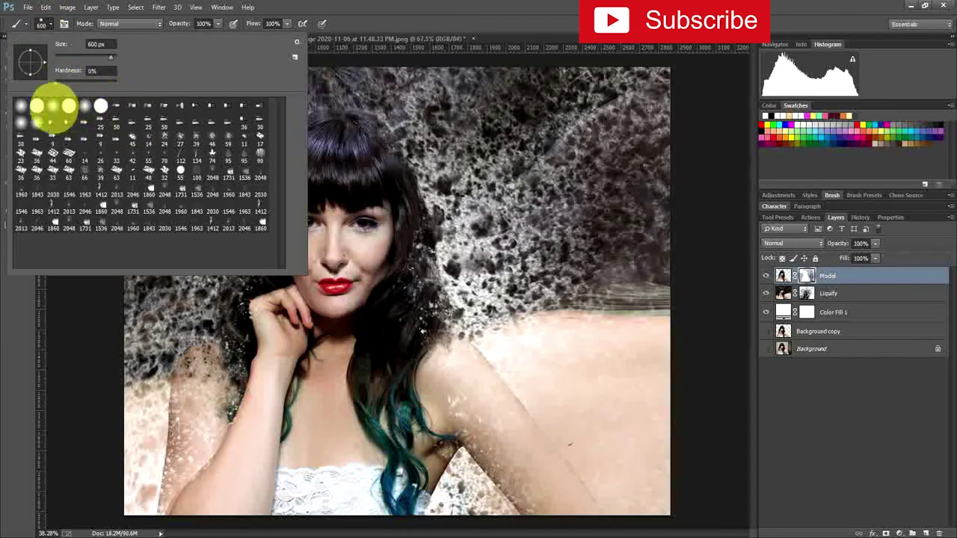
click(331, 364)
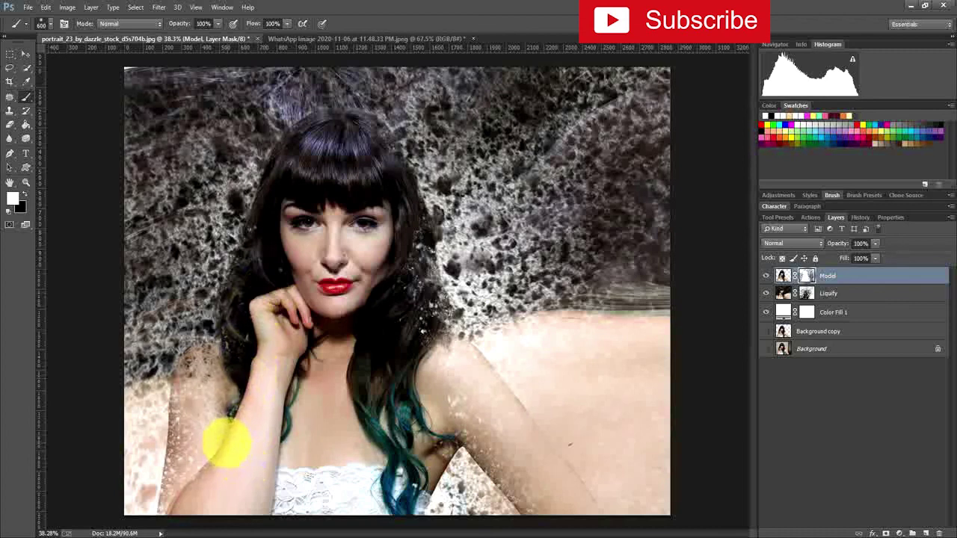
click(454, 416)
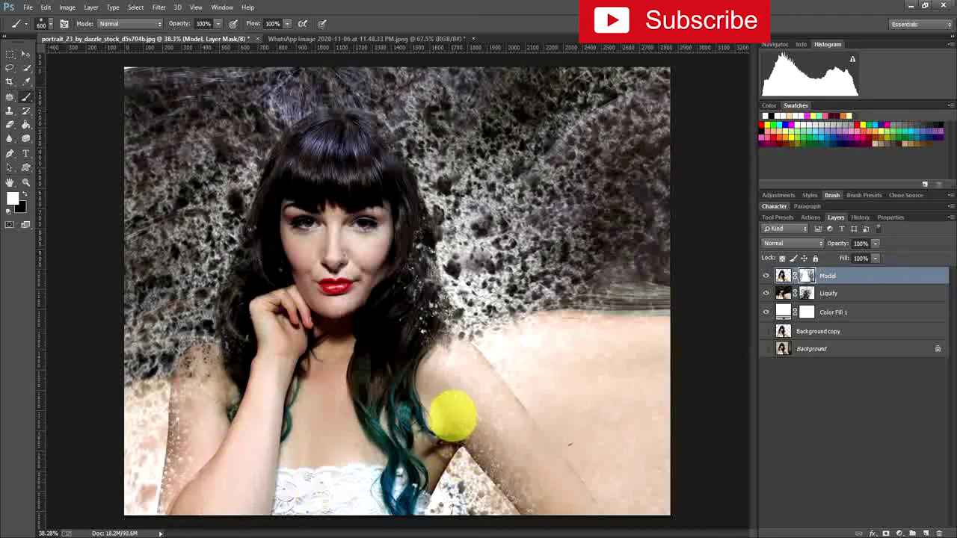